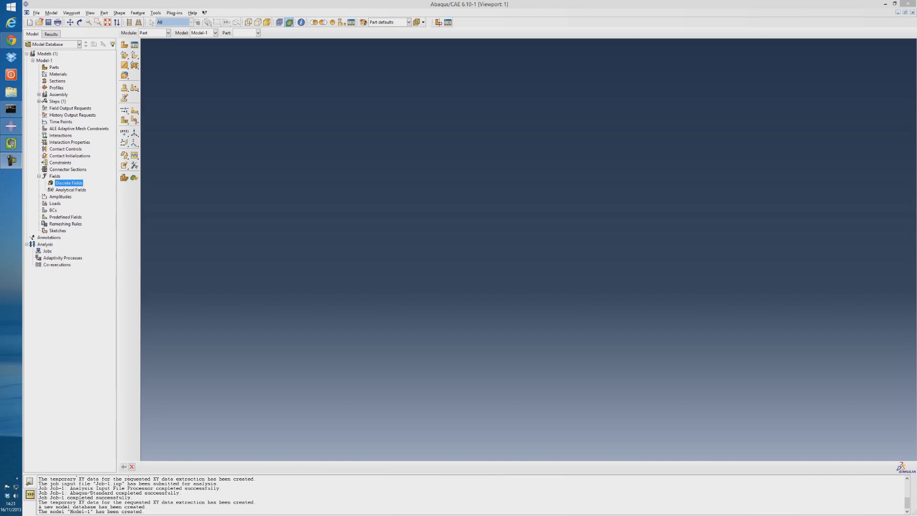
Create a 2D planar deformable wire part with approximate size 2 and sketch a horizontal line about 0.85 long on the X axis.
{"action": "double_click", "coordinate": [54, 67]}
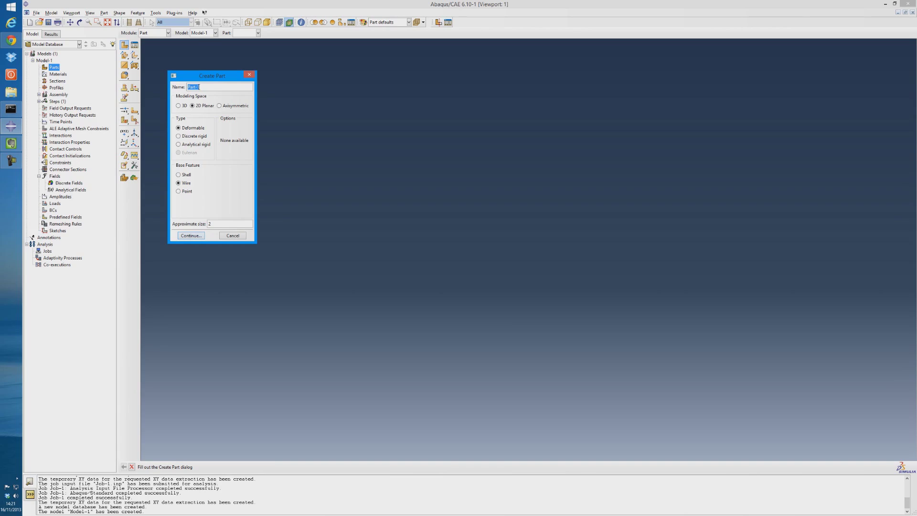
{"action": "key", "text": "Return"}
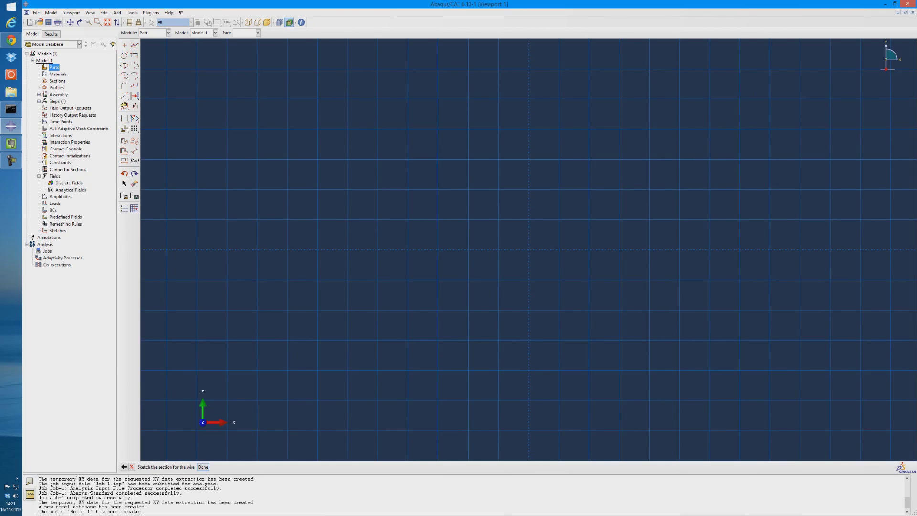
{"action": "left_click", "coordinate": [134, 45]}
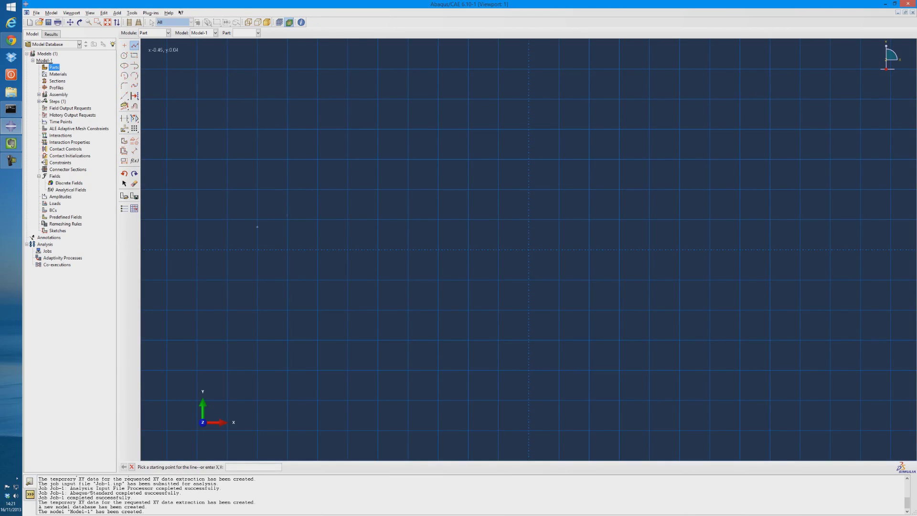
{"action": "left_click", "coordinate": [227, 250]}
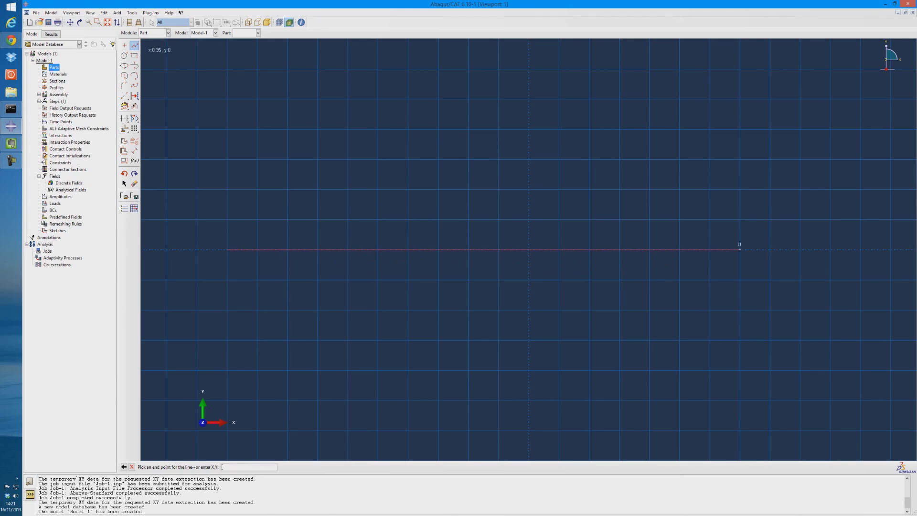
{"action": "left_click", "coordinate": [741, 249]}
{"action": "middle_click", "coordinate": [467, 173]}
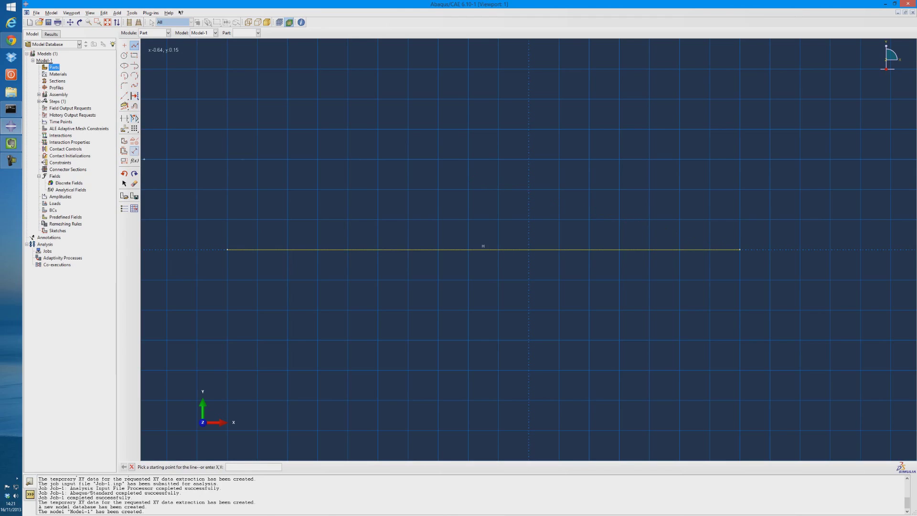
Dimension the horizontal line to a length of 1.5 and finish the sketch to generate the wire part.
{"action": "left_click", "coordinate": [134, 151]}
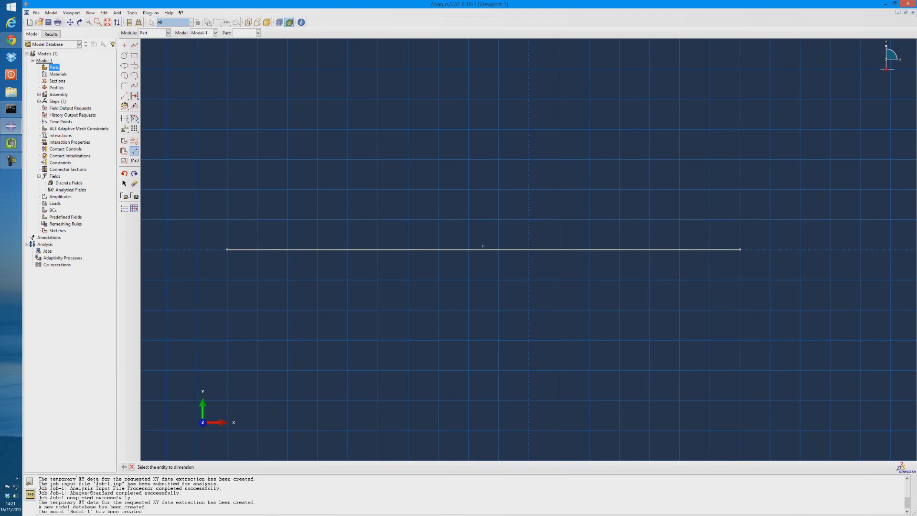
{"action": "left_click", "coordinate": [461, 249]}
{"action": "left_click", "coordinate": [461, 139]}
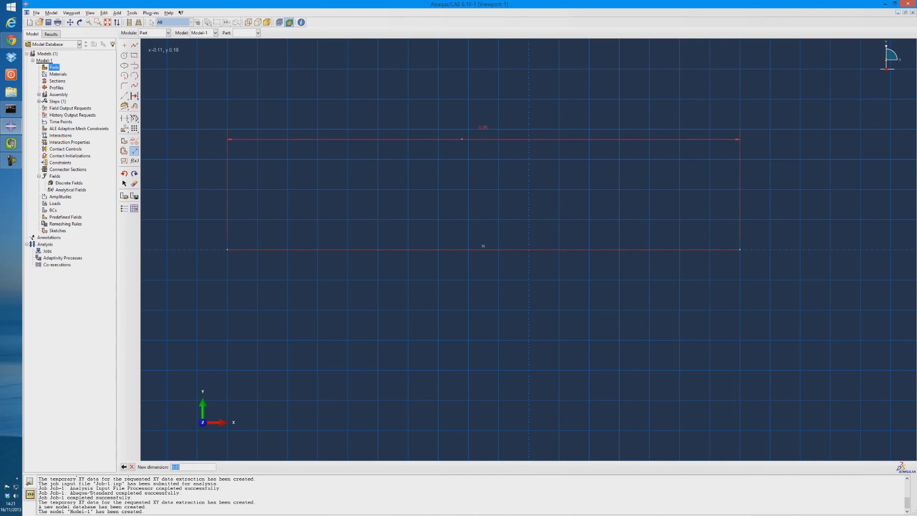
{"action": "type", "text": "1.5"}
{"action": "key", "text": "Return"}
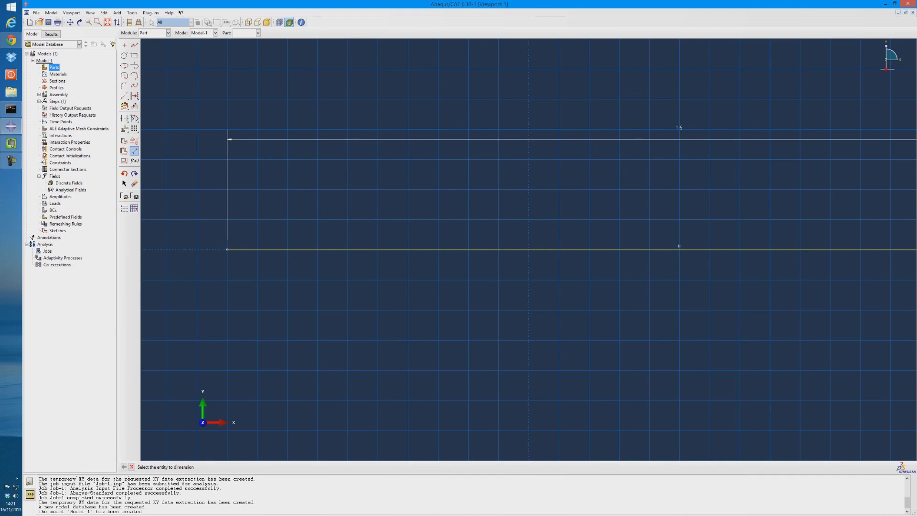
{"action": "middle_click", "coordinate": [462, 139]}
{"action": "middle_click", "coordinate": [461, 139]}
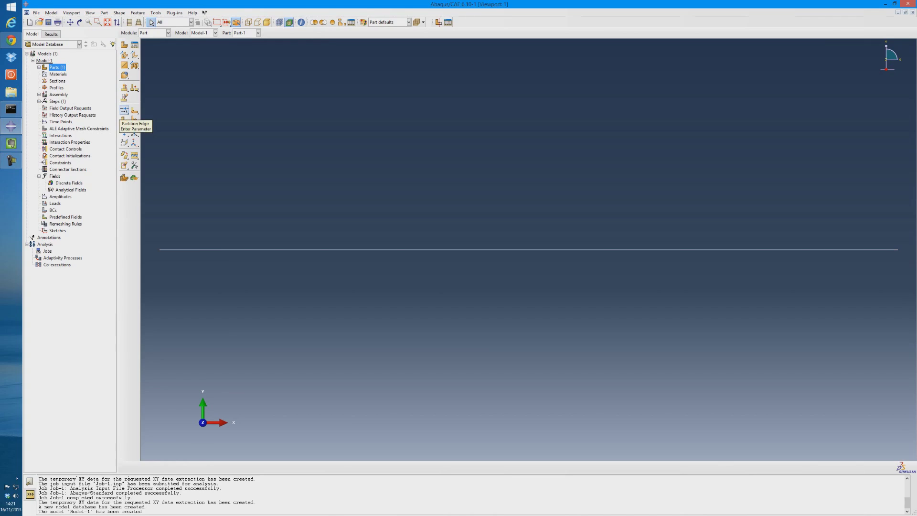
Partition the wire edge at its midpoint using the Enter Parameter method.
{"action": "left_click", "coordinate": [124, 111]}
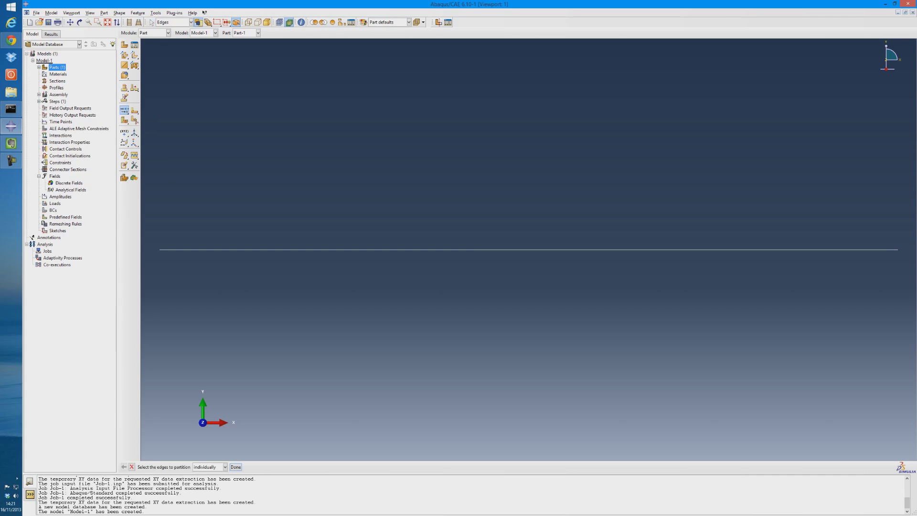
{"action": "left_click", "coordinate": [124, 110]}
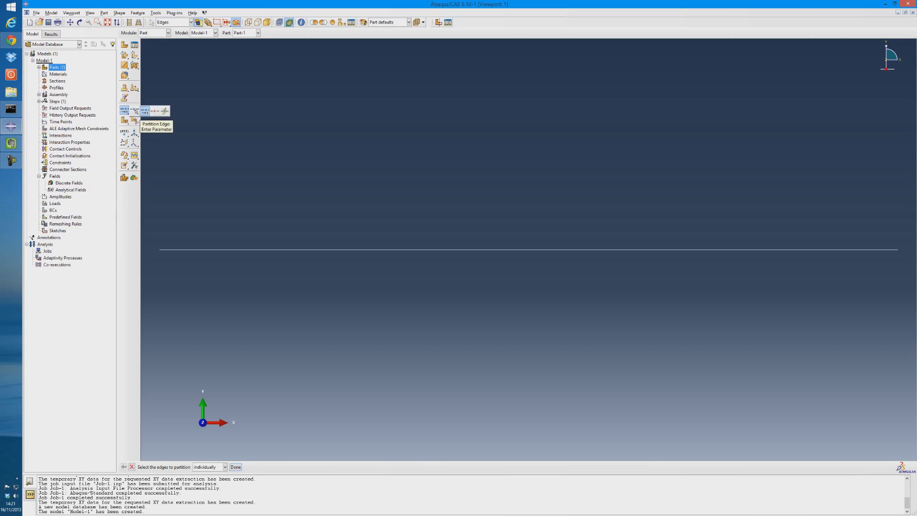
{"action": "left_click", "coordinate": [144, 111]}
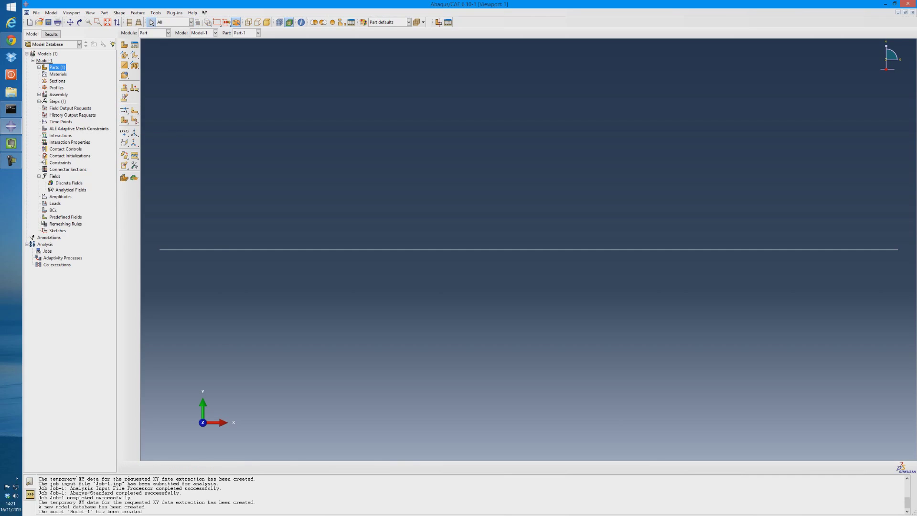
{"action": "left_click", "coordinate": [529, 249]}
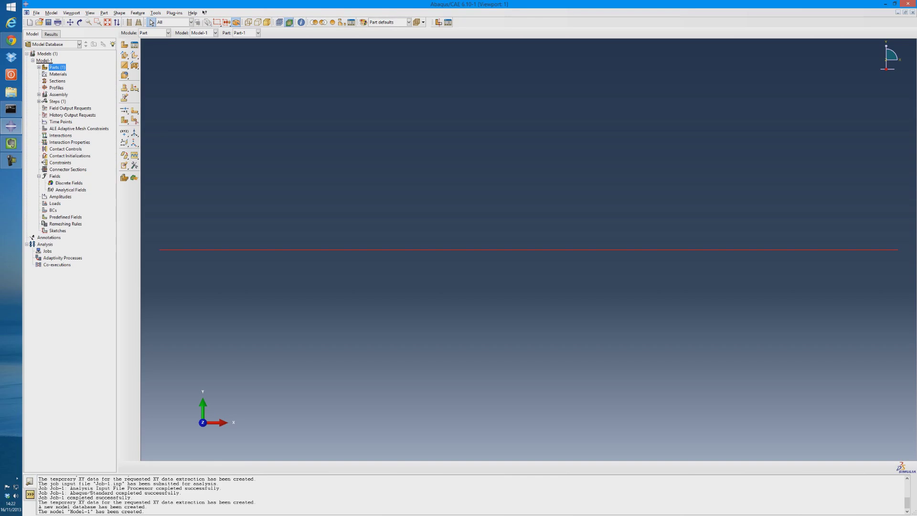
{"action": "left_click", "coordinate": [124, 111]}
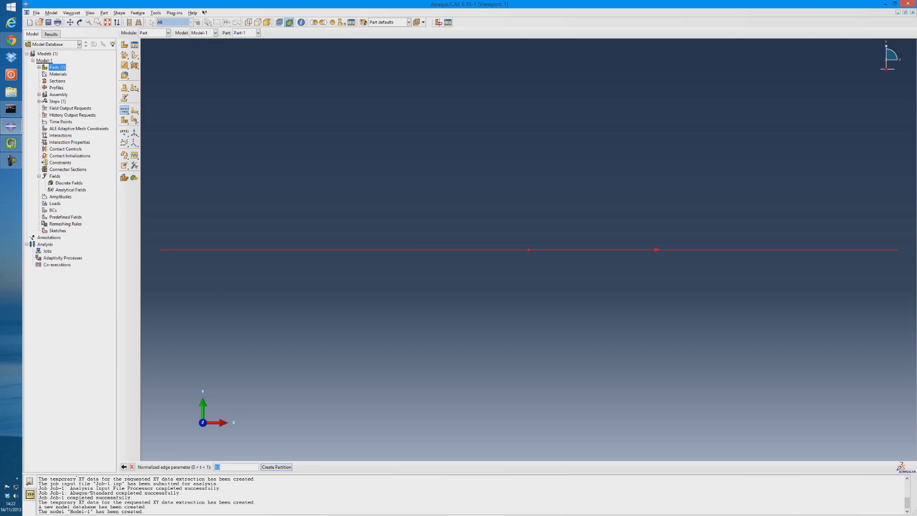
{"action": "key", "text": "Return"}
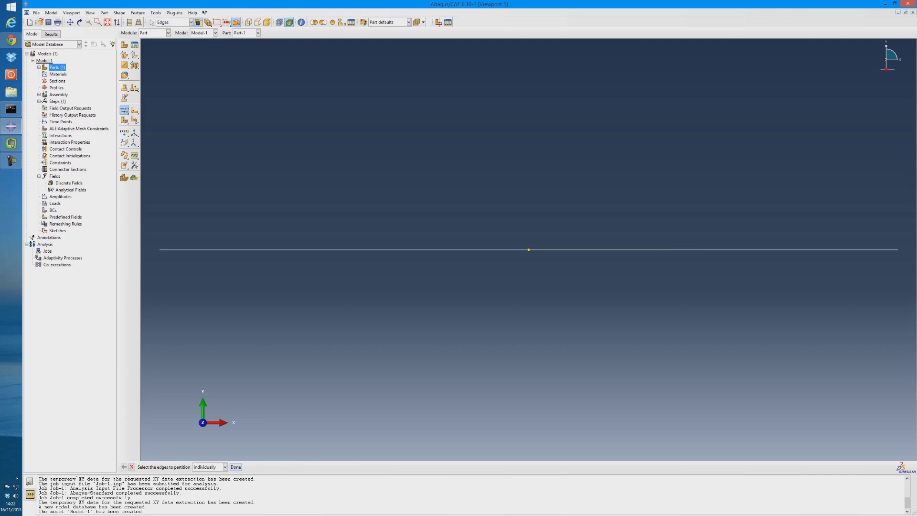
{"action": "key", "text": "Escape"}
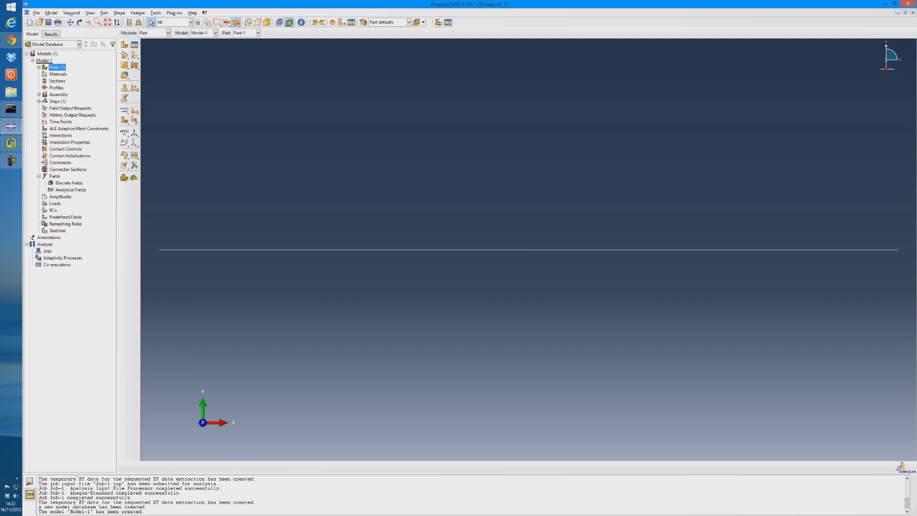
Create a material named aluminium and give it a mass density of 271.
{"action": "double_click", "coordinate": [58, 74]}
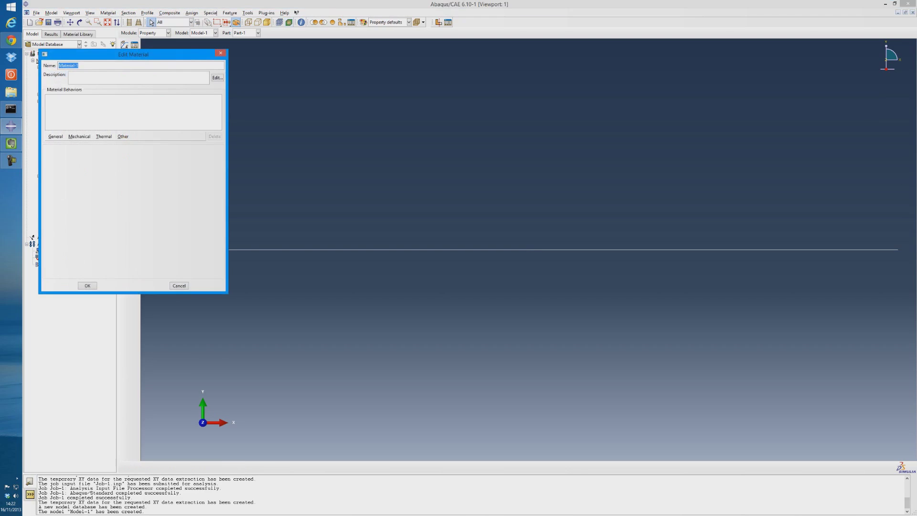
{"action": "type", "text": "aluminium"}
{"action": "left_click", "coordinate": [56, 136]}
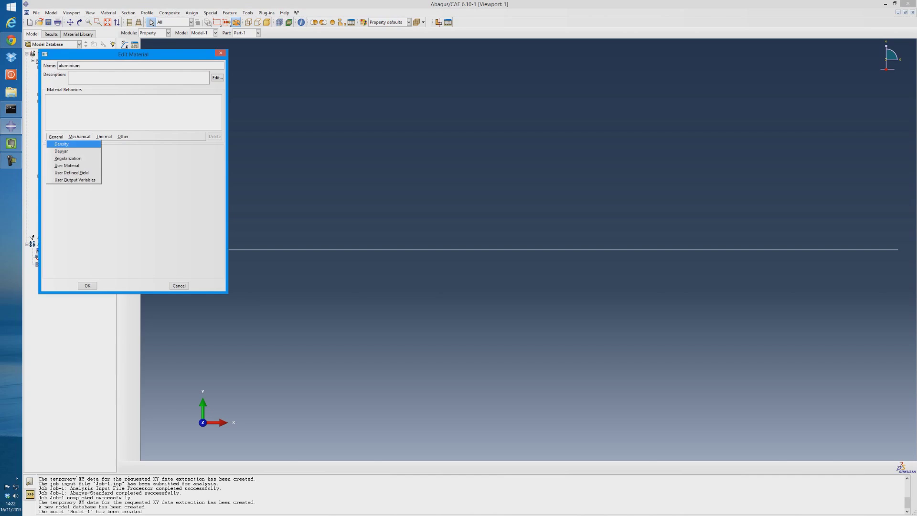
{"action": "left_click", "coordinate": [61, 144]}
{"action": "left_click", "coordinate": [71, 196]}
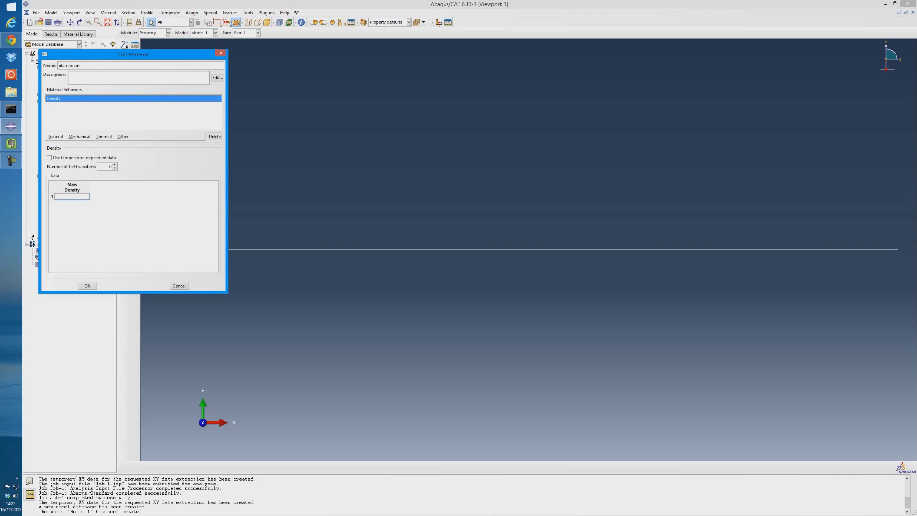
{"action": "type", "text": "271"}
Add isotropic elasticity to the aluminium material with Young's modulus 68.94e9 and Poisson's ratio 0.33, and save the material.
{"action": "left_click", "coordinate": [80, 136]}
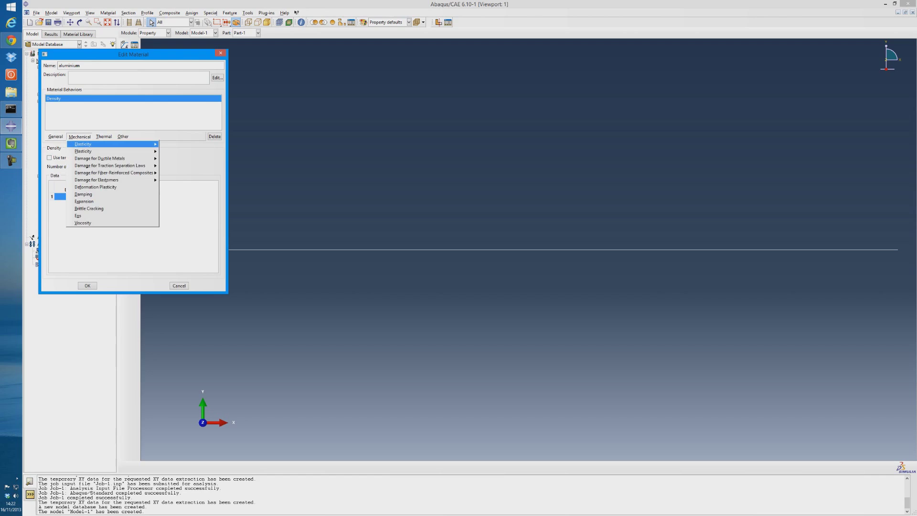
{"action": "mouse_move", "coordinate": [95, 144]}
{"action": "left_click", "coordinate": [173, 145]}
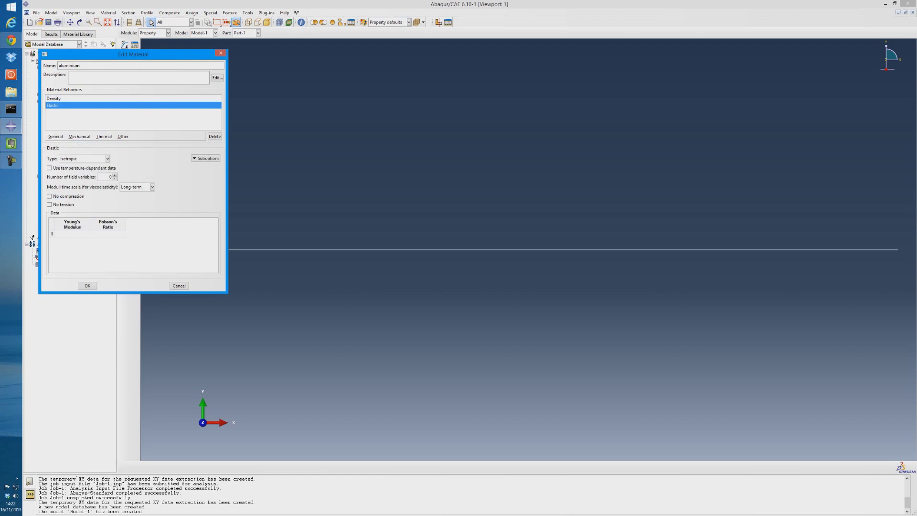
{"action": "left_click", "coordinate": [72, 234]}
{"action": "type", "text": "68.94e9"}
{"action": "key", "text": "Tab"}
{"action": "type", "text": "0.33"}
{"action": "left_click", "coordinate": [87, 286]}
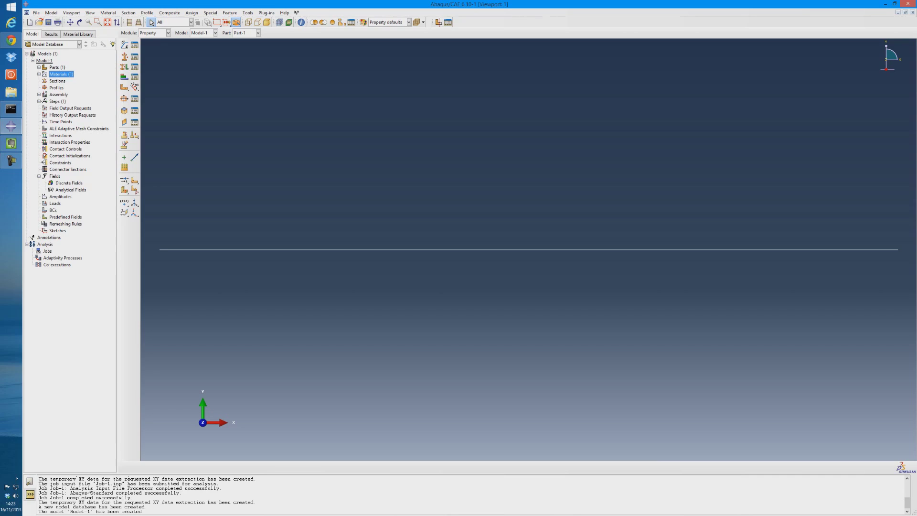
Create a beam section integrated during analysis with the aluminium material, and start a new box profile for it.
{"action": "double_click", "coordinate": [62, 80]}
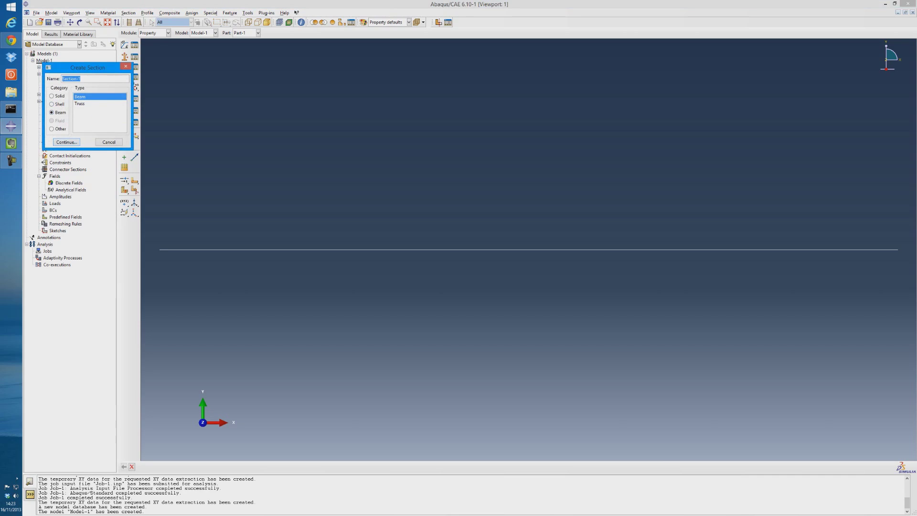
{"action": "left_click", "coordinate": [66, 142]}
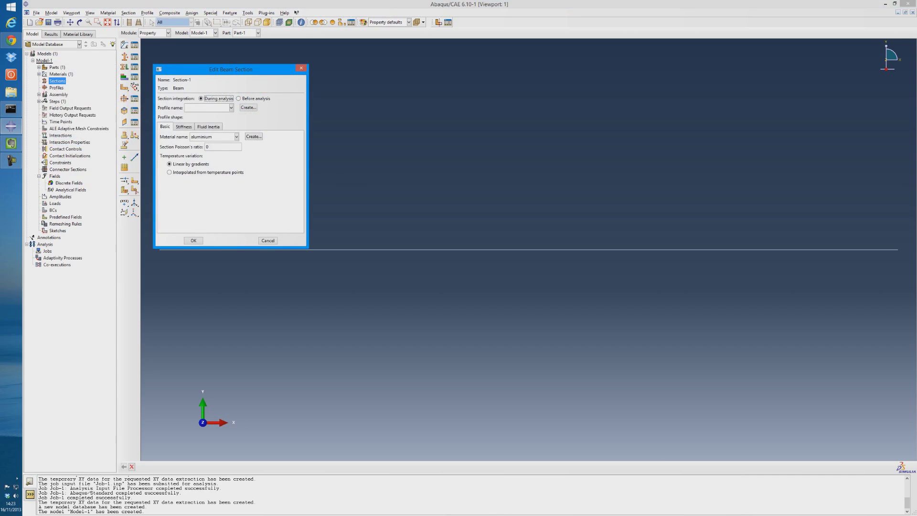
{"action": "left_click_drag", "start_coordinate": [231, 70], "coordinate": [290, 58]}
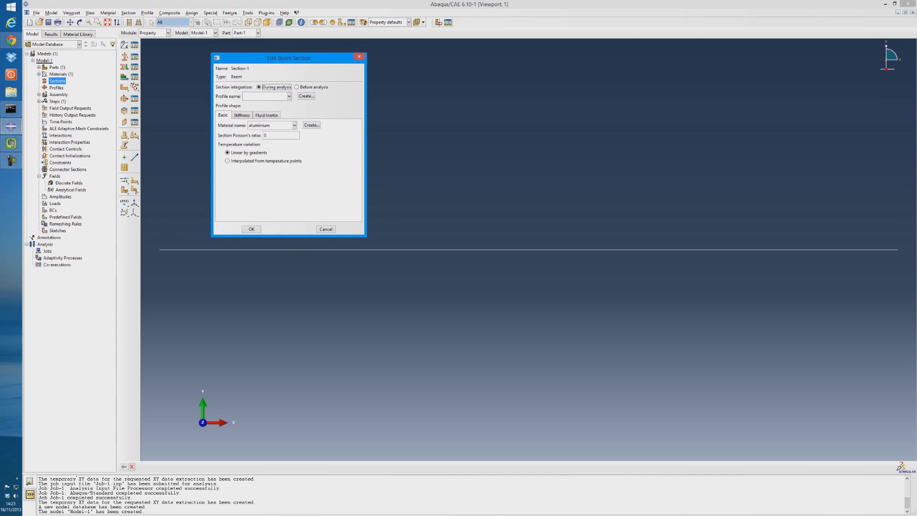
{"action": "left_click", "coordinate": [306, 96]}
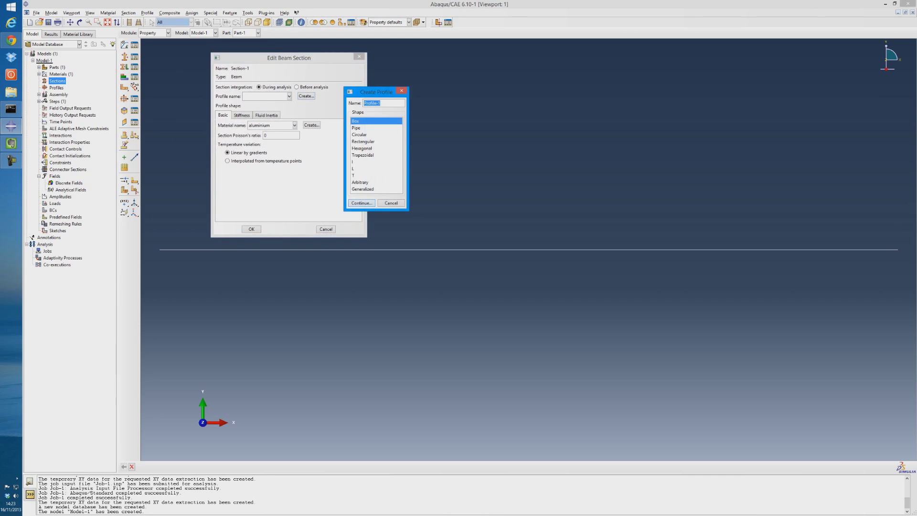
{"action": "left_click", "coordinate": [362, 203]}
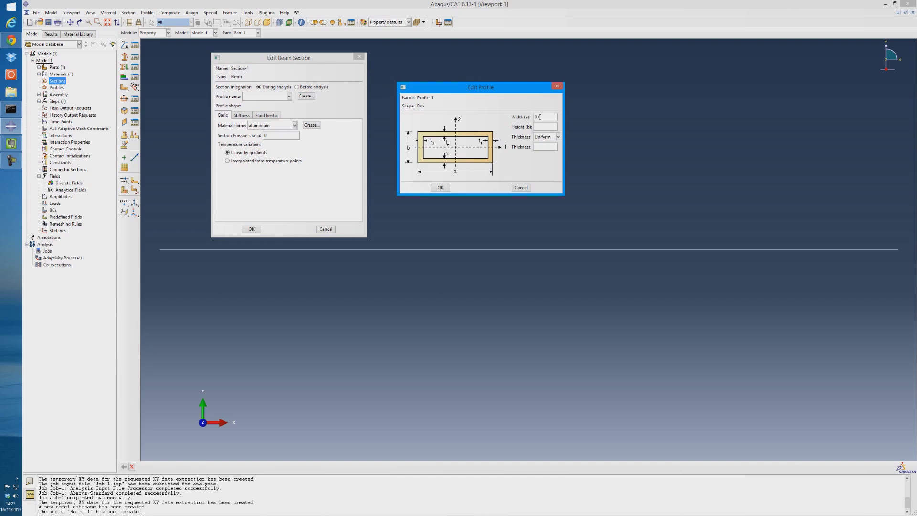
Fill in the box profile's width, height and uniform thickness, and save both the profile and the beam section.
{"action": "type", "text": "0.02"}
{"action": "key", "text": "BackSpace"}
{"action": "type", "text": "0.05"}
{"action": "left_click", "coordinate": [537, 147]}
{"action": "type", "text": "0"}
{"action": "key", "text": "Return"}
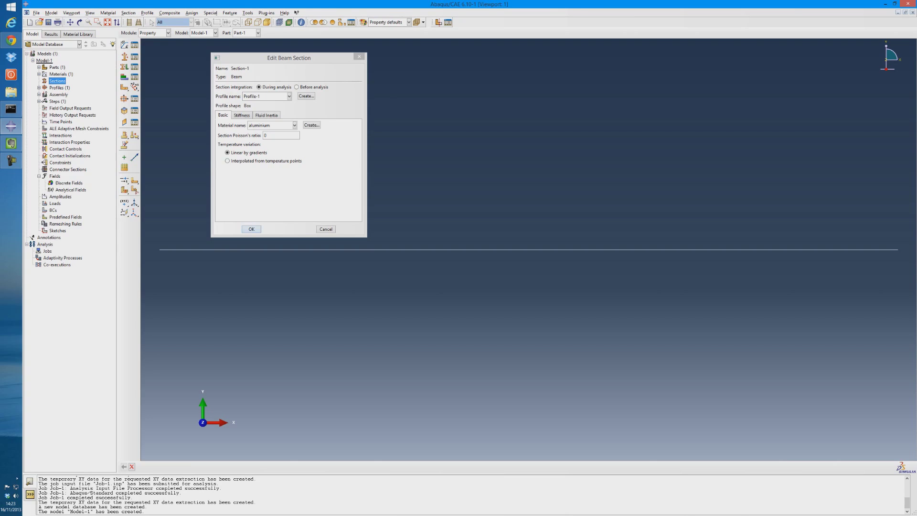
{"action": "left_click", "coordinate": [251, 229]}
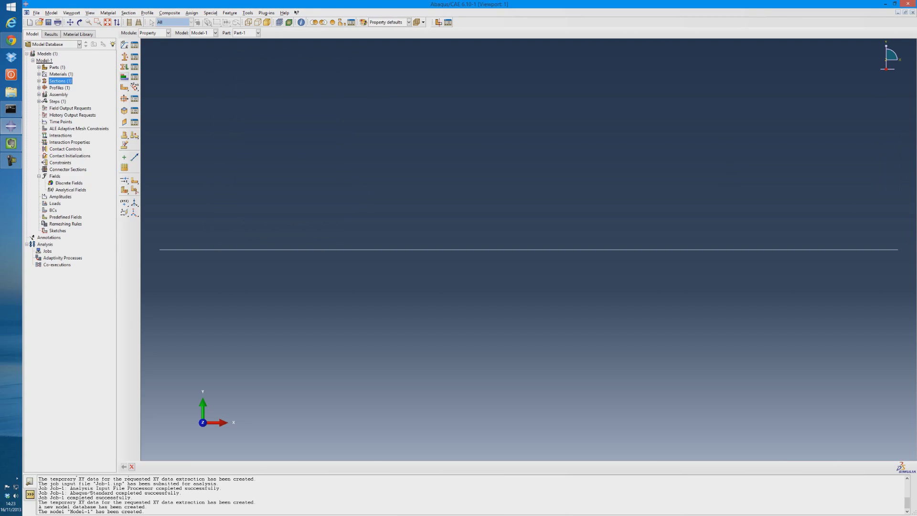
Assign the aluminium beam section, Section-1, to the entire wire.
{"action": "left_click", "coordinate": [124, 66]}
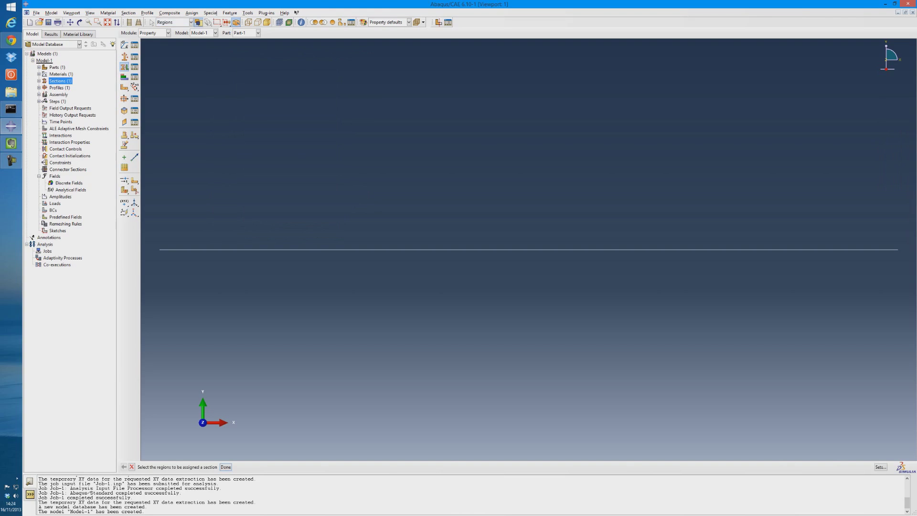
{"action": "left_click_drag", "start_coordinate": [153, 230], "coordinate": [903, 273]}
{"action": "left_click", "coordinate": [225, 466]}
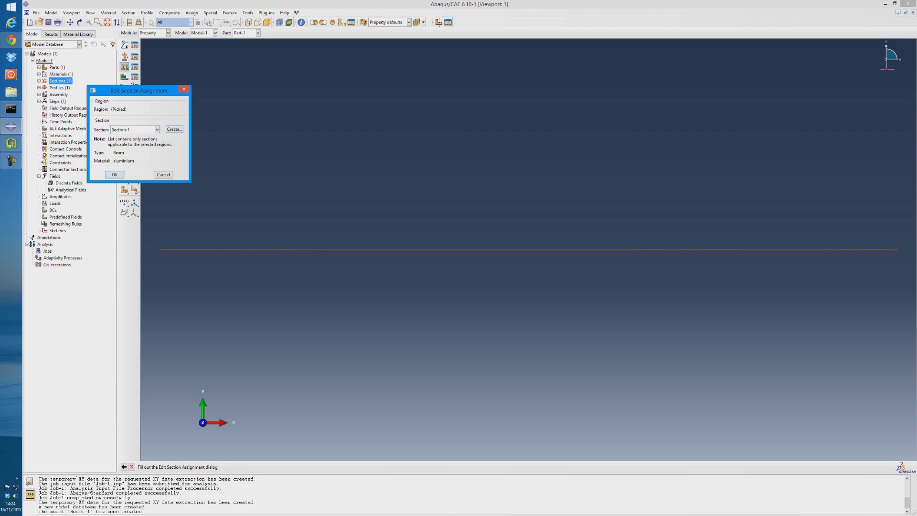
{"action": "left_click", "coordinate": [114, 174]}
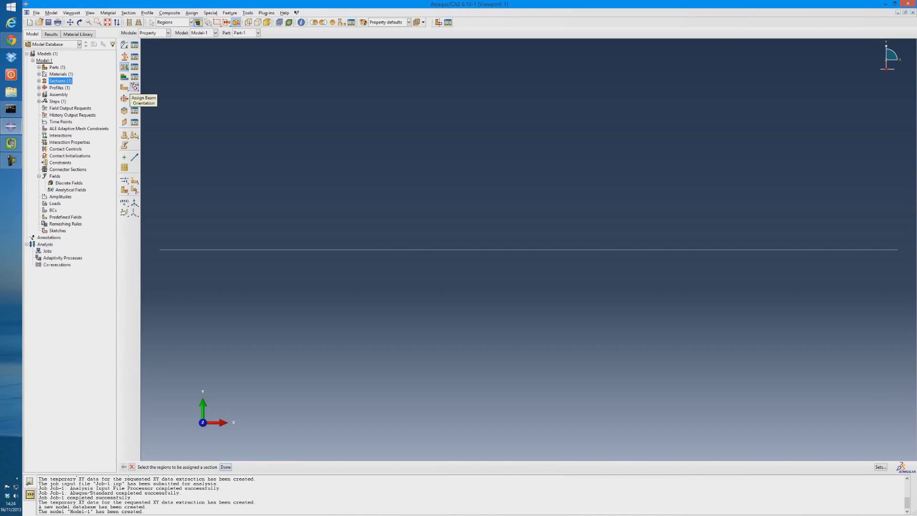
Try to assign a beam section orientation to the entire wire using the default n1 direction, checking the local axes.
{"action": "left_click", "coordinate": [134, 87]}
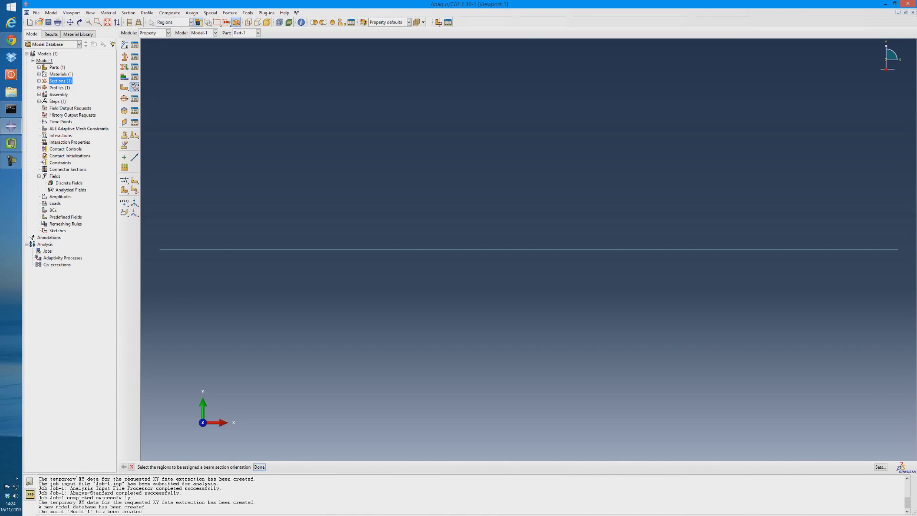
{"action": "left_click_drag", "start_coordinate": [149, 226], "coordinate": [901, 264]}
{"action": "middle_click", "coordinate": [901, 264]}
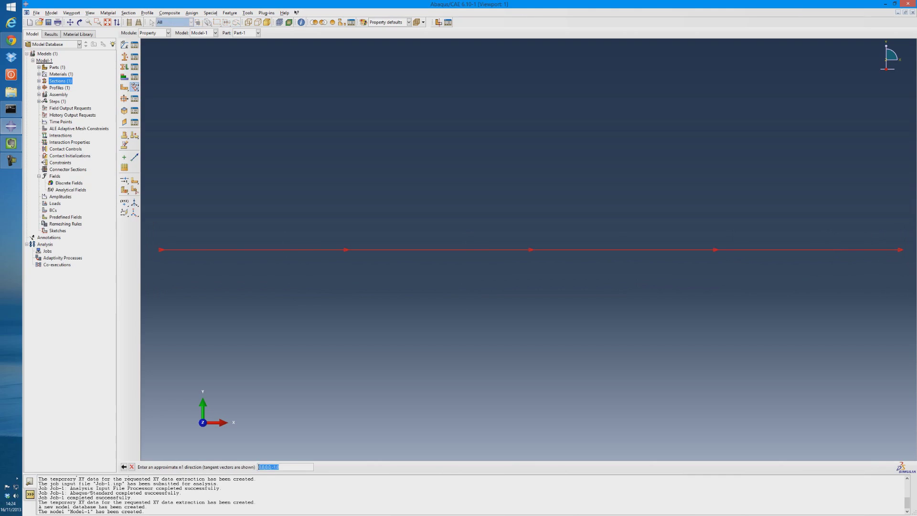
{"action": "key", "text": "Return"}
{"action": "left_click_drag", "start_coordinate": [597, 248], "coordinate": [495, 304], "text": "ctrl+alt"}
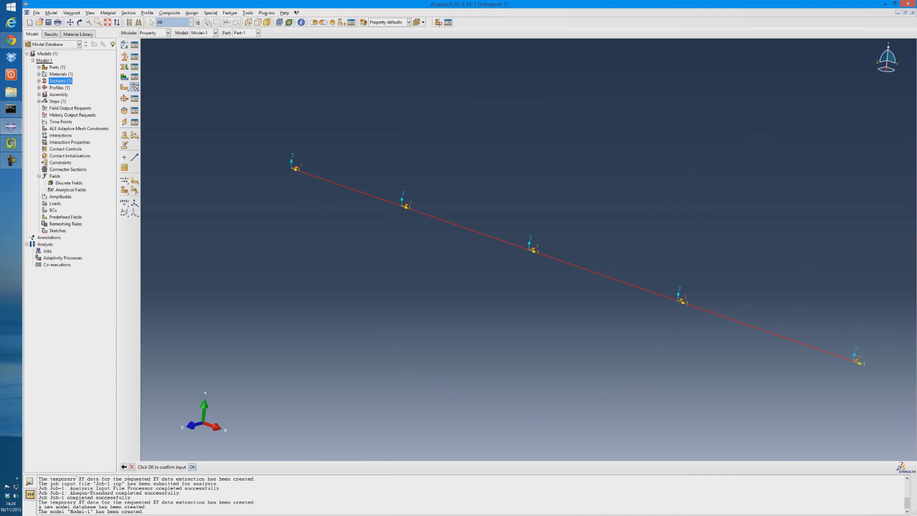
{"action": "scroll", "coordinate": [529, 250], "scroll_direction": "down", "scroll_amount": 3}
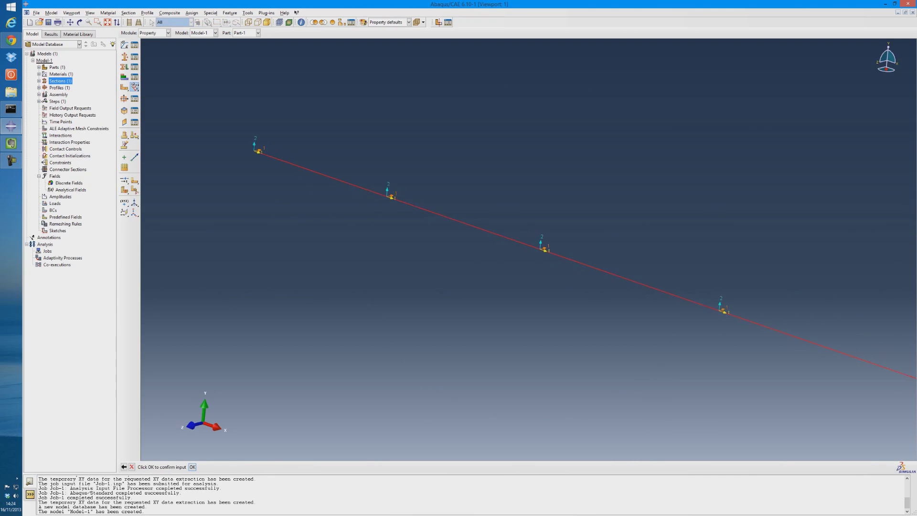
{"action": "scroll", "coordinate": [529, 249], "scroll_direction": "up", "scroll_amount": 4}
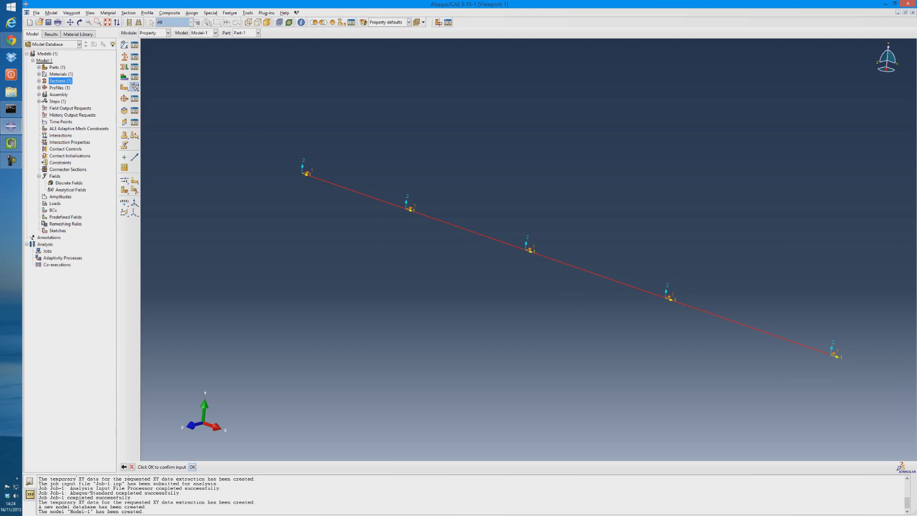
Create an independent instance of Part-1 in the assembly.
{"action": "left_click", "coordinate": [39, 94]}
{"action": "double_click", "coordinate": [64, 101]}
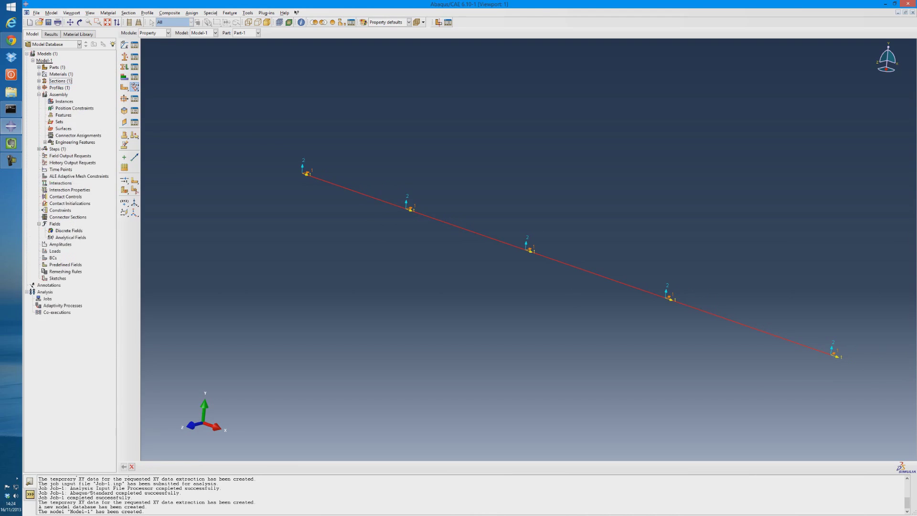
{"action": "double_click", "coordinate": [64, 102]}
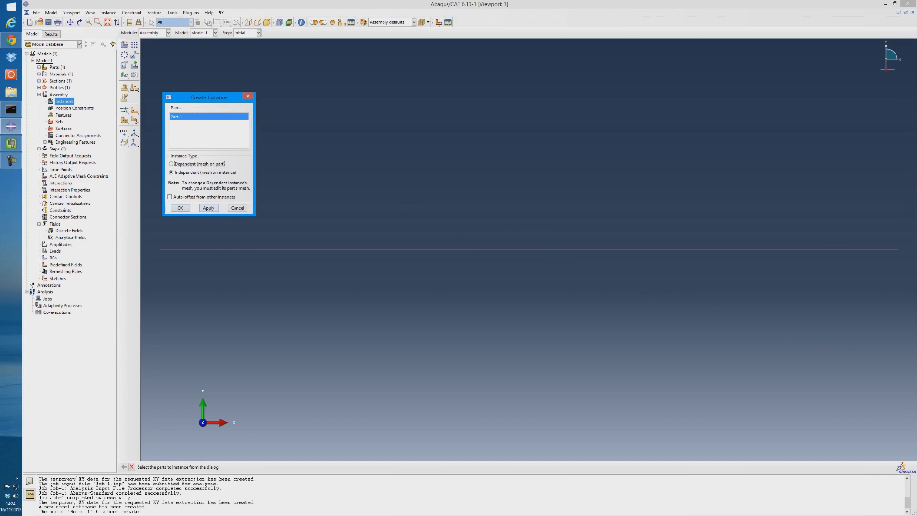
{"action": "left_click", "coordinate": [208, 208]}
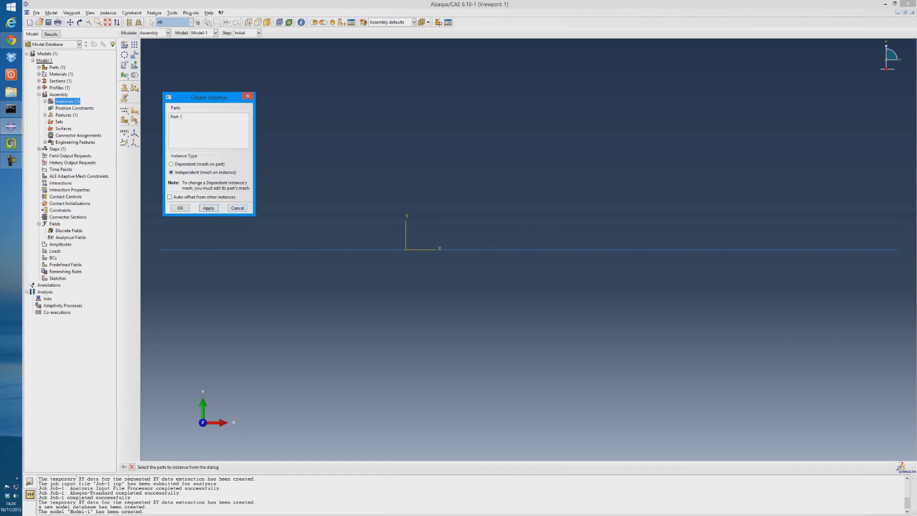
{"action": "left_click", "coordinate": [238, 207]}
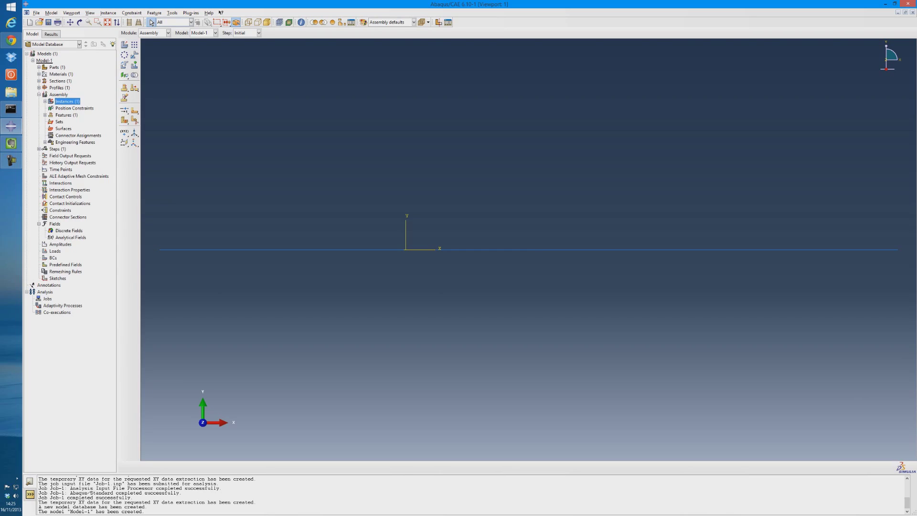
Create a linear perturbation Frequency step requesting 5 eigenvalues with the Lanczos solver, and accept its preselected default field outputs.
{"action": "double_click", "coordinate": [58, 149]}
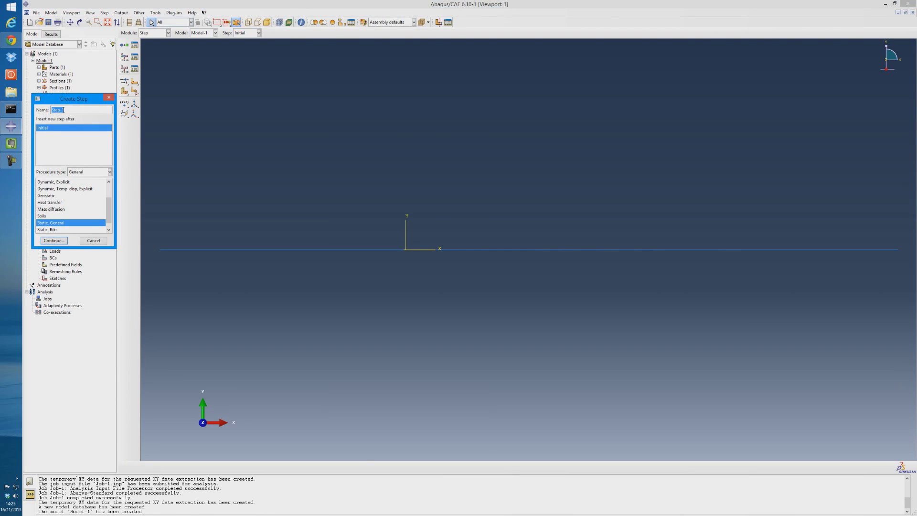
{"action": "left_click", "coordinate": [110, 171]}
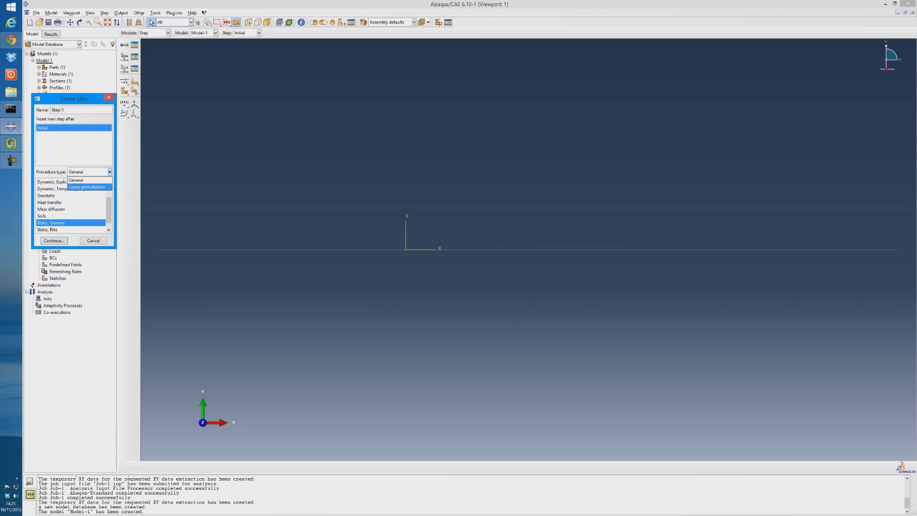
{"action": "left_click", "coordinate": [87, 187]}
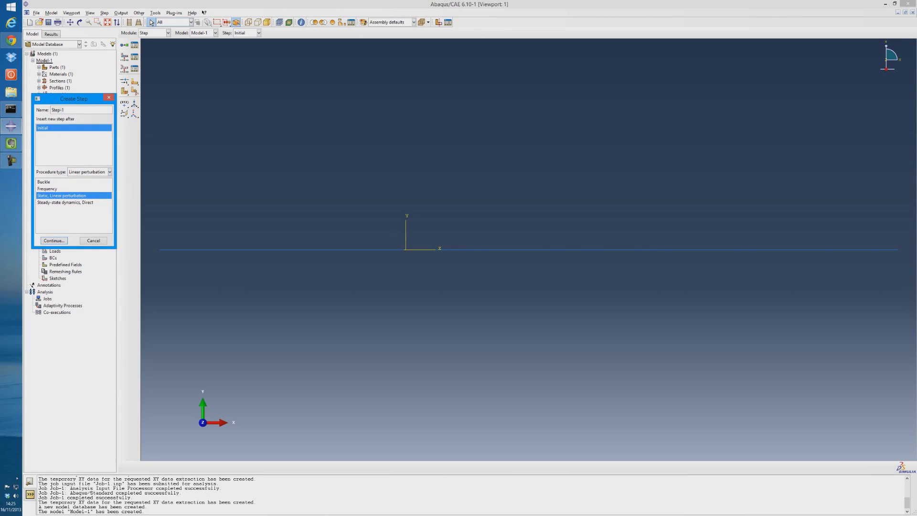
{"action": "left_click", "coordinate": [47, 188]}
{"action": "left_click", "coordinate": [53, 241]}
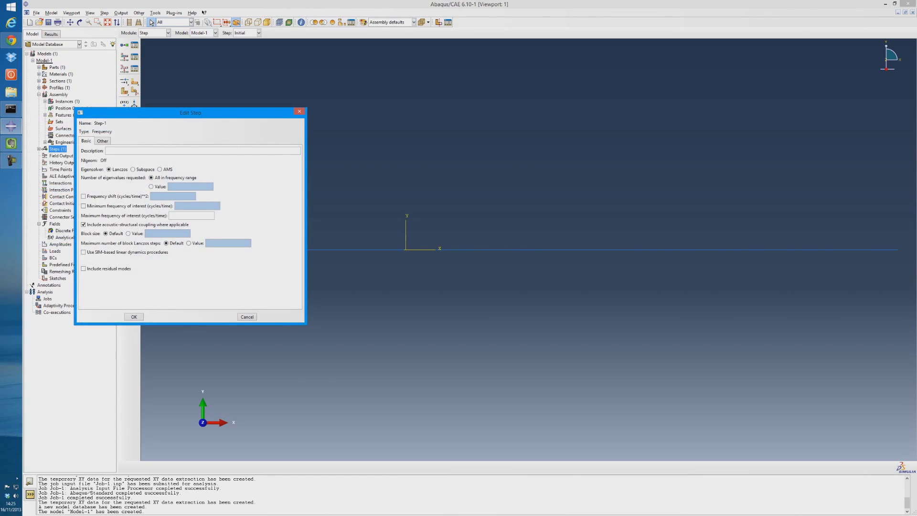
{"action": "left_click", "coordinate": [151, 187]}
{"action": "left_click", "coordinate": [169, 187]}
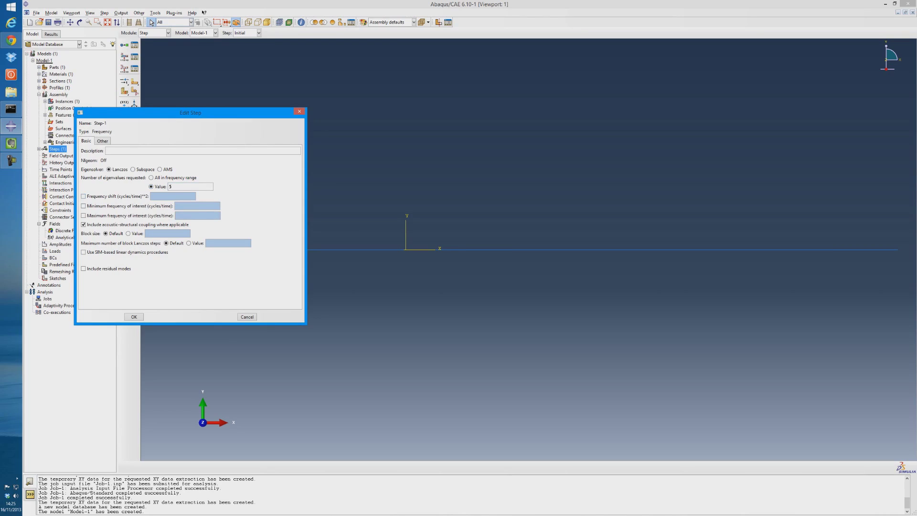
{"action": "left_click", "coordinate": [134, 317]}
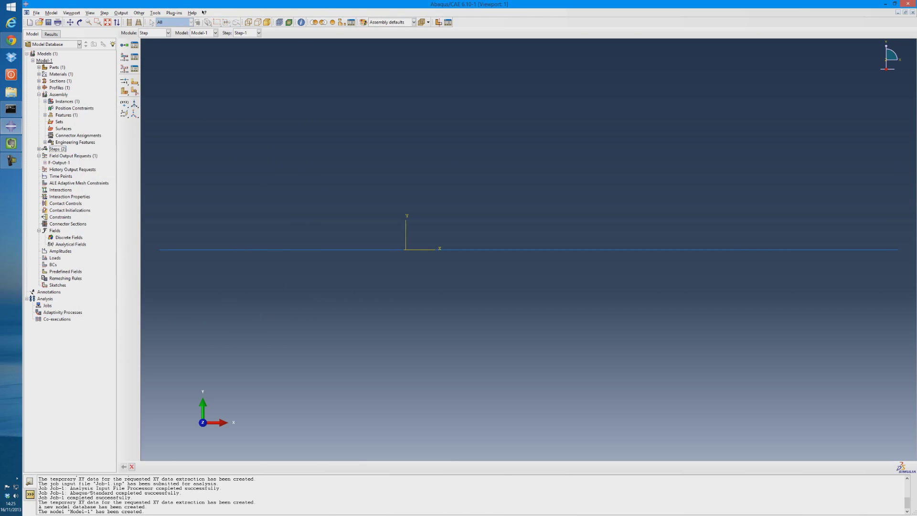
{"action": "double_click", "coordinate": [59, 163]}
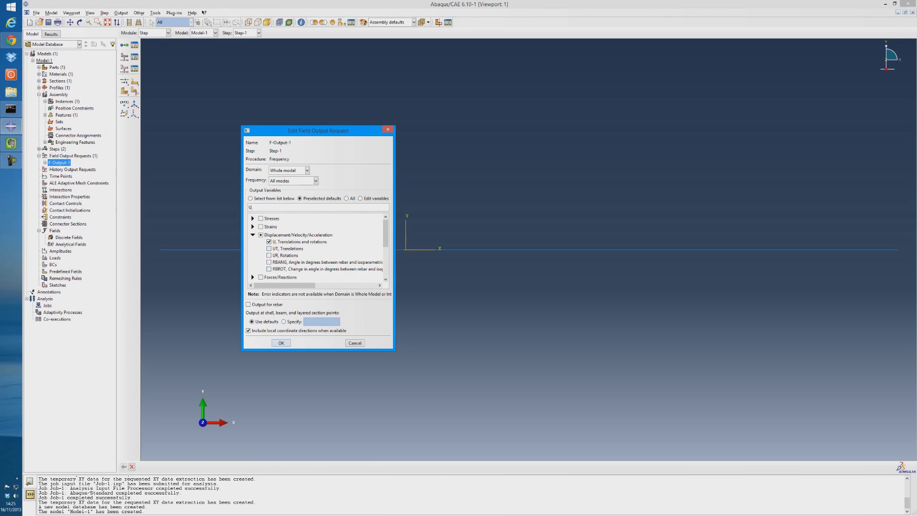
{"action": "left_click", "coordinate": [282, 343]}
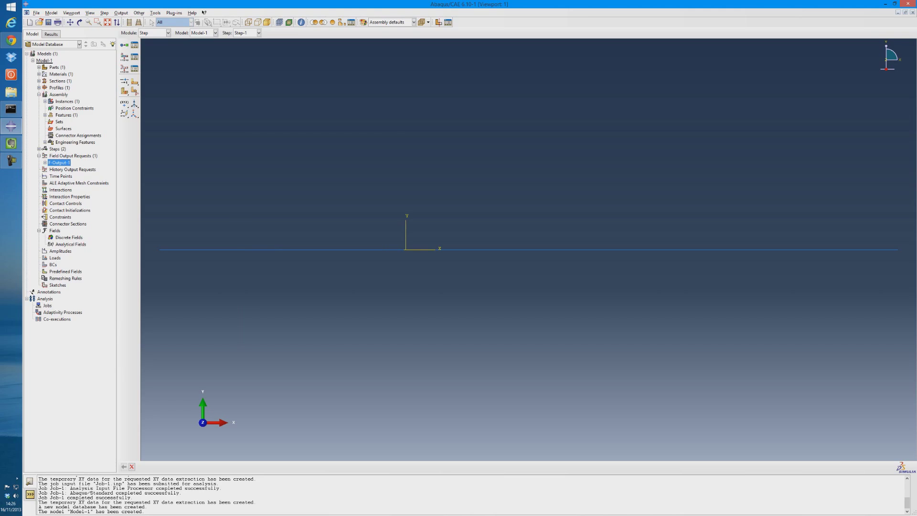
Create a Displacement/Rotation boundary condition in the frequency step that fixes U1, U2 and UR3 at the beam's left end.
{"action": "double_click", "coordinate": [53, 264]}
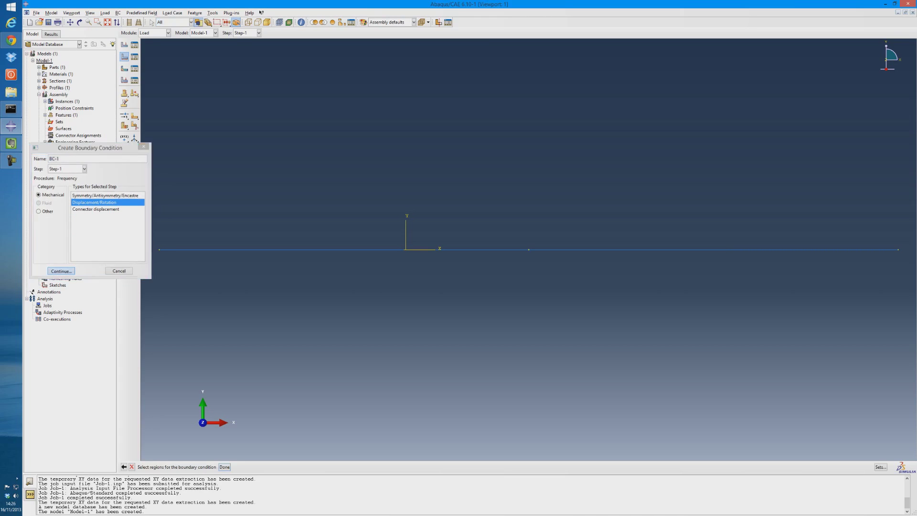
{"action": "key", "text": "Return"}
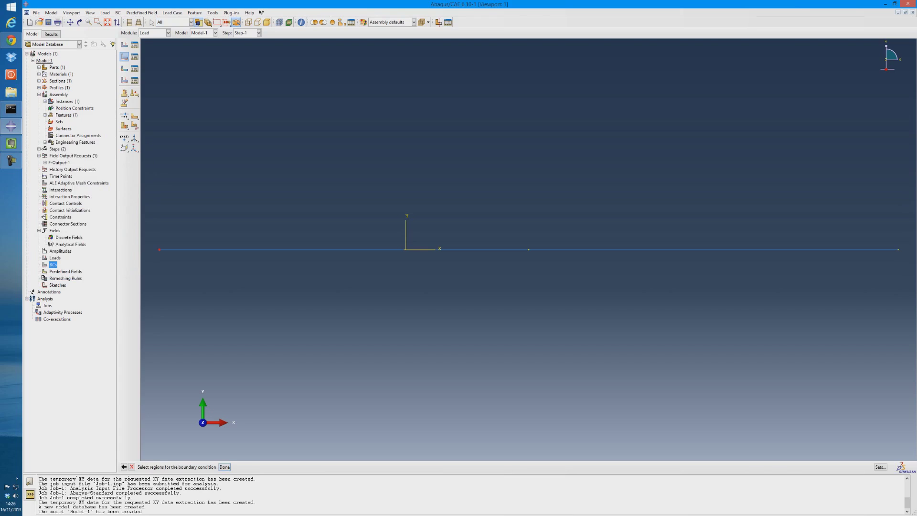
{"action": "key", "text": "Return"}
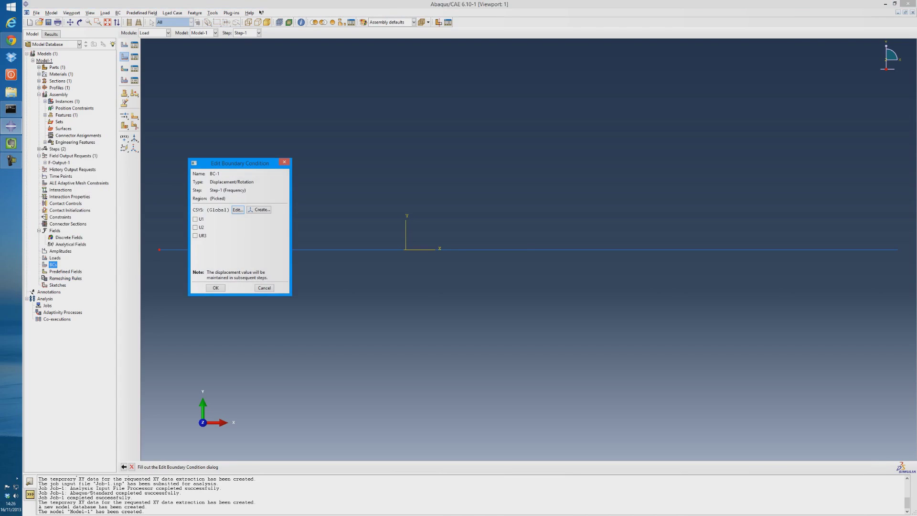
{"action": "left_click", "coordinate": [195, 219]}
{"action": "left_click", "coordinate": [195, 227]}
{"action": "left_click", "coordinate": [195, 235]}
{"action": "left_click", "coordinate": [216, 288]}
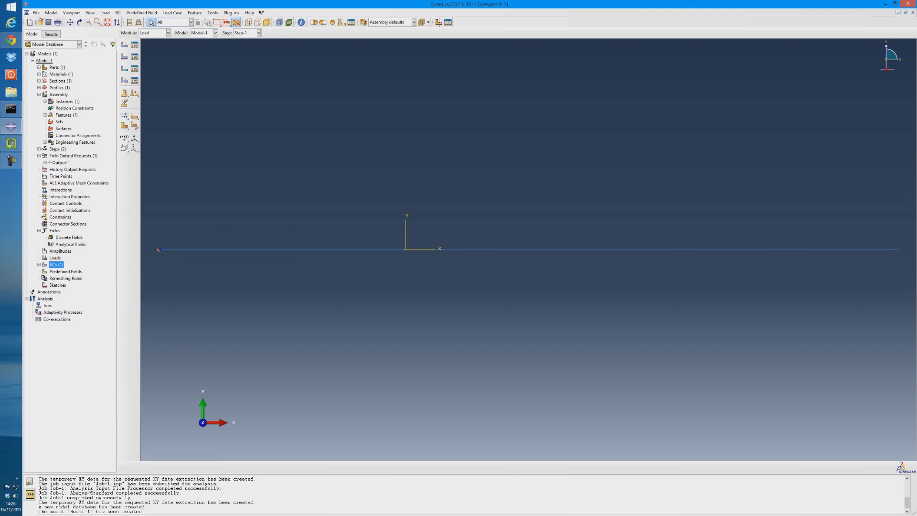
Seed both halves of the beam by number with 10 elements each and mesh the part instance.
{"action": "left_click", "coordinate": [154, 33]}
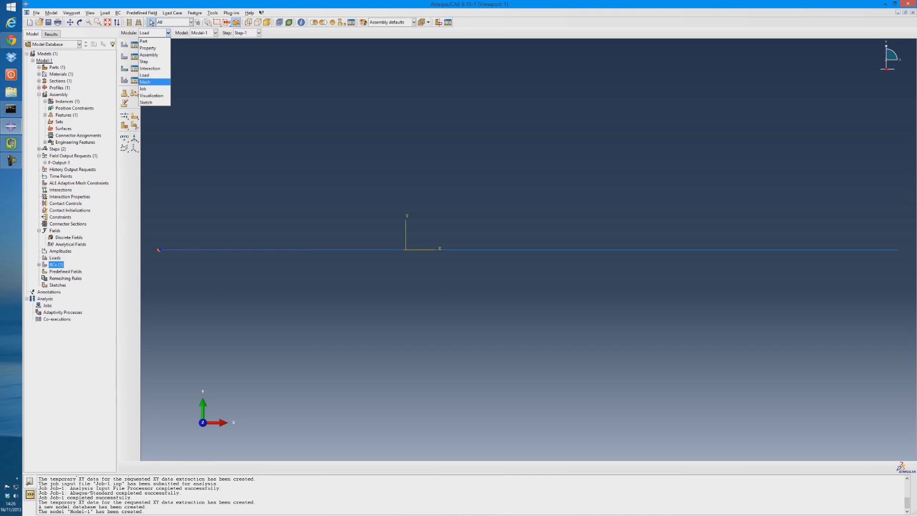
{"action": "left_click", "coordinate": [146, 82]}
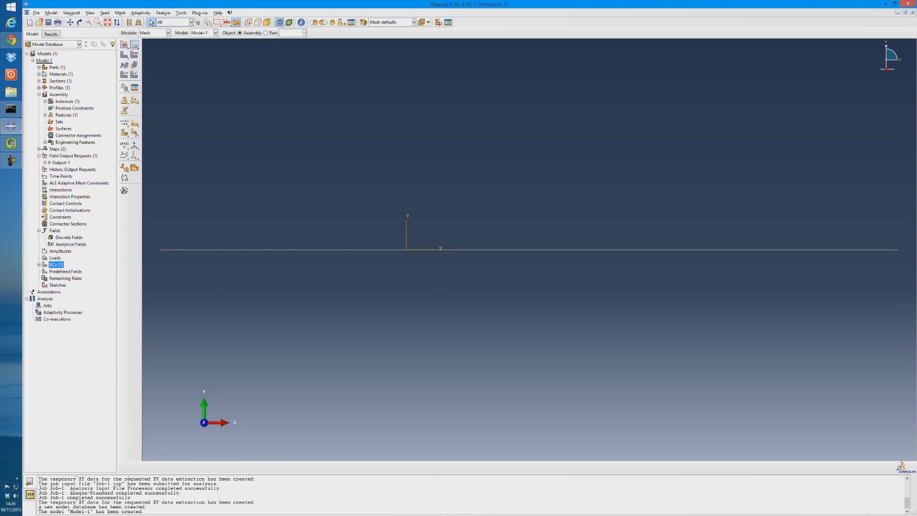
{"action": "left_click", "coordinate": [135, 45]}
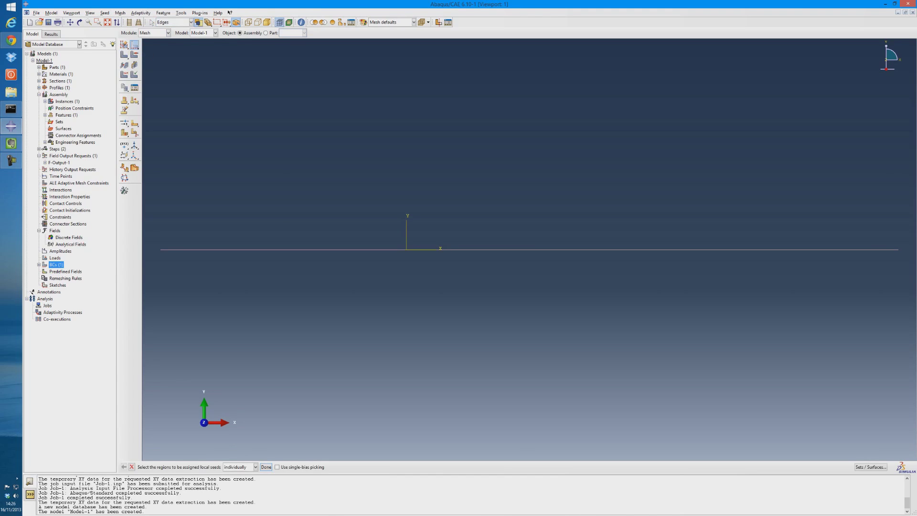
{"action": "left_click_drag", "start_coordinate": [153, 217], "coordinate": [900, 278]}
{"action": "middle_click", "coordinate": [900, 279]}
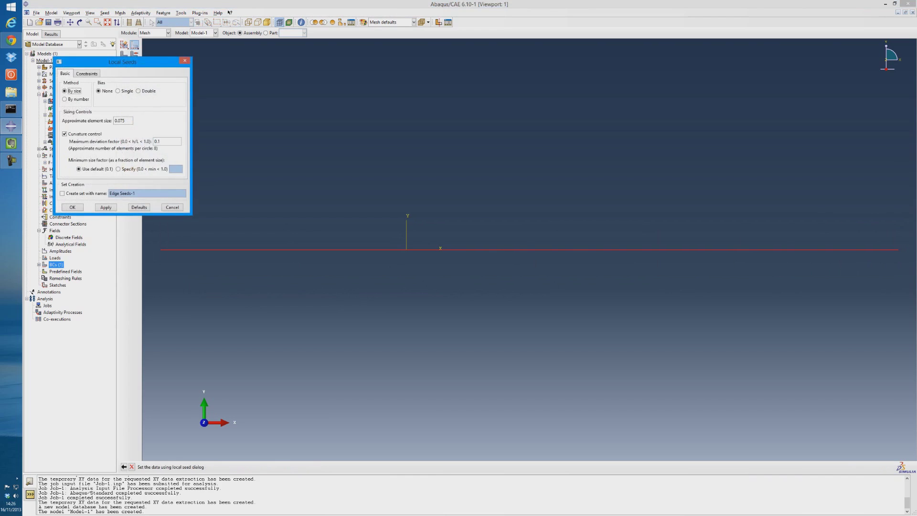
{"action": "left_click", "coordinate": [65, 99]}
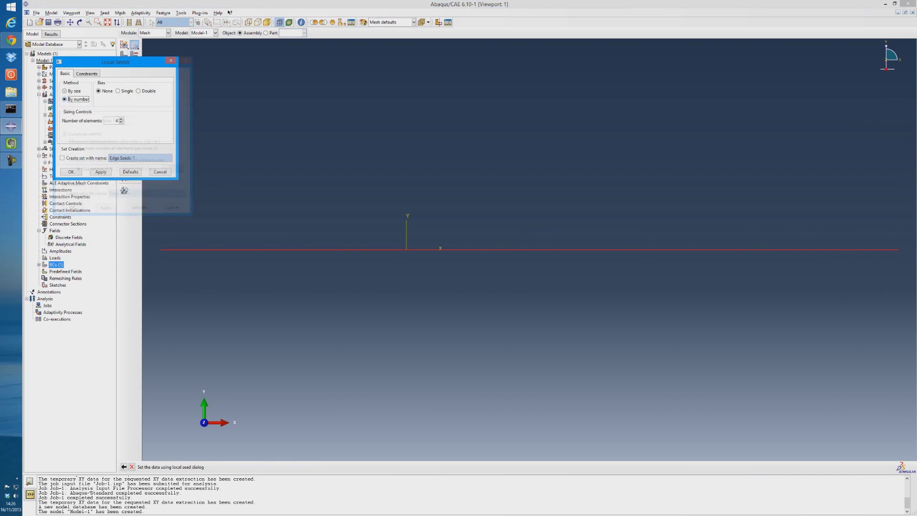
{"action": "left_click", "coordinate": [121, 119]}
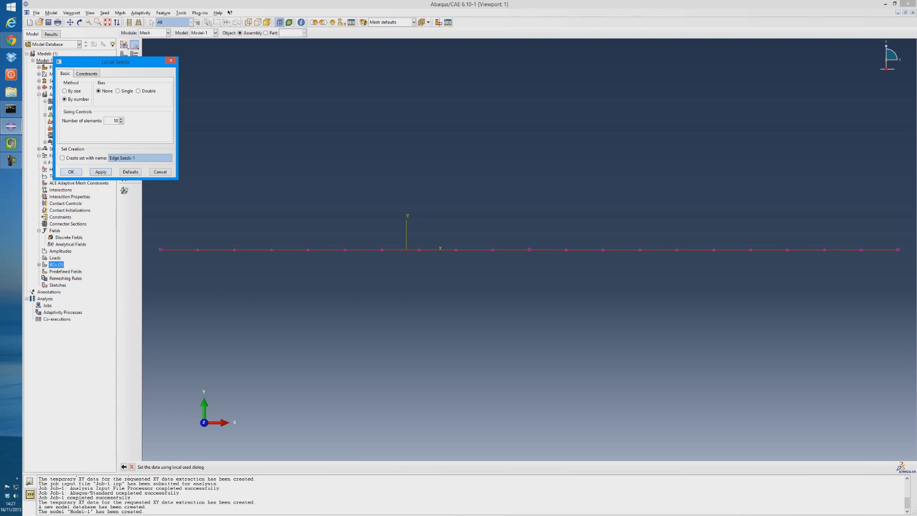
{"action": "left_click", "coordinate": [100, 172]}
{"action": "left_click", "coordinate": [71, 172]}
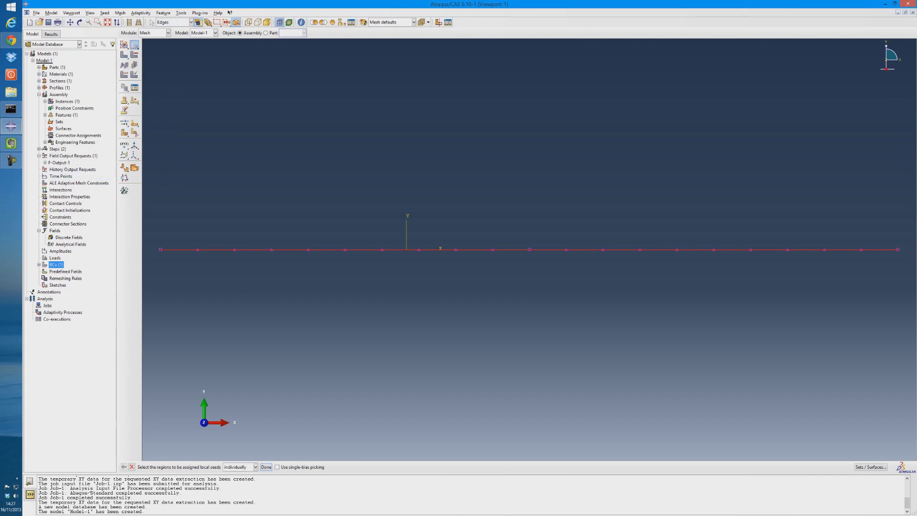
{"action": "left_click", "coordinate": [124, 55]}
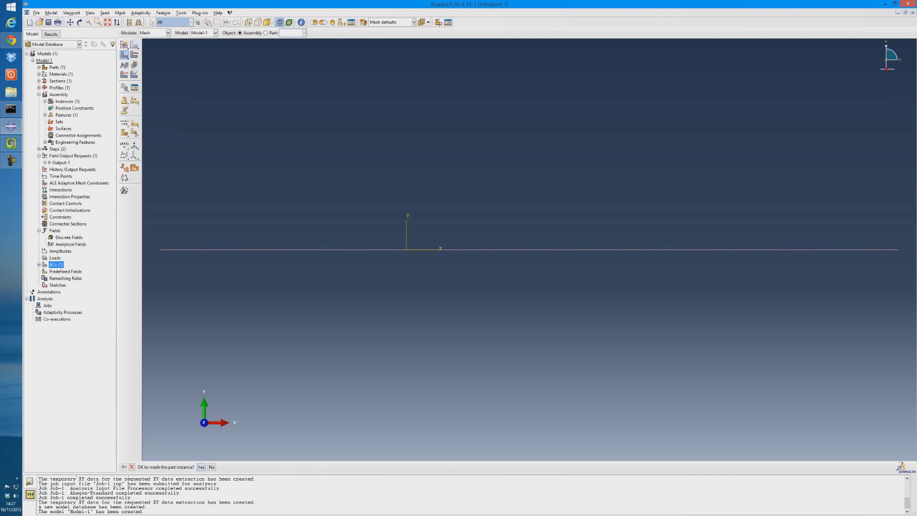
{"action": "key", "text": "Return"}
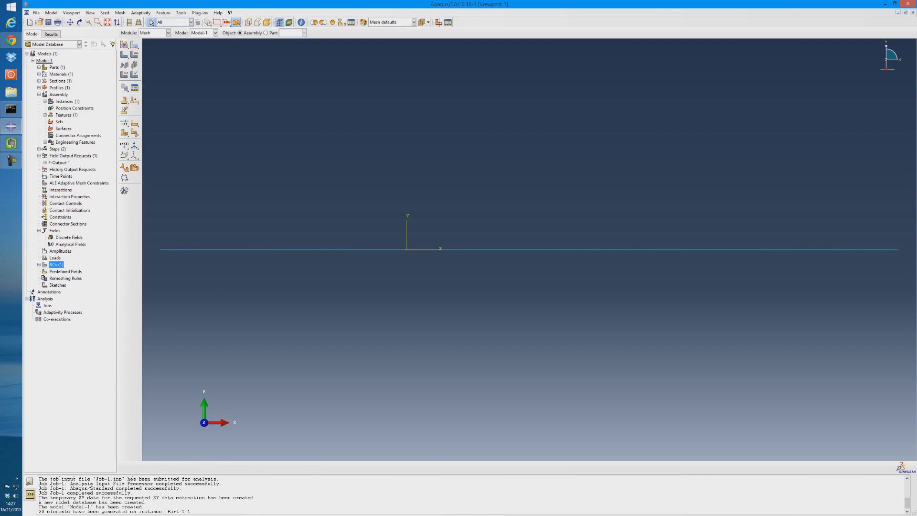
Create a full-analysis job from Model-1 with the default job settings.
{"action": "double_click", "coordinate": [47, 305]}
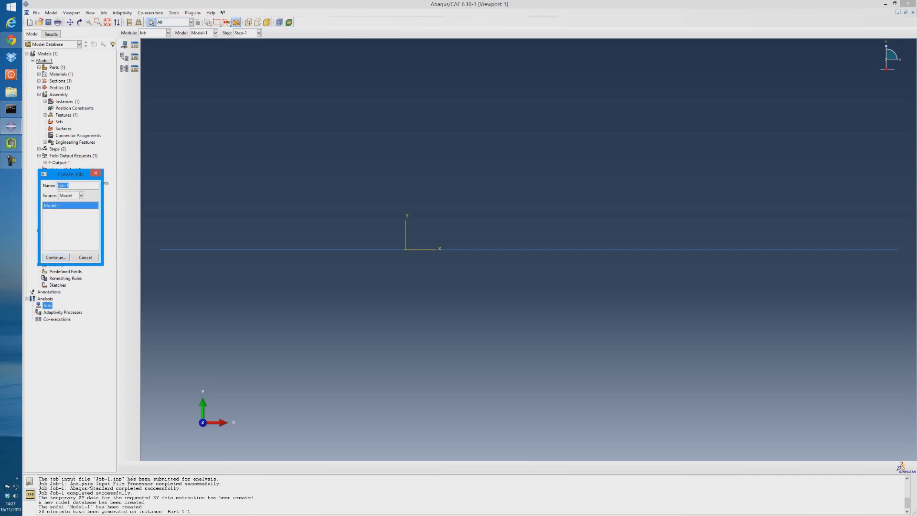
{"action": "key", "text": "Return"}
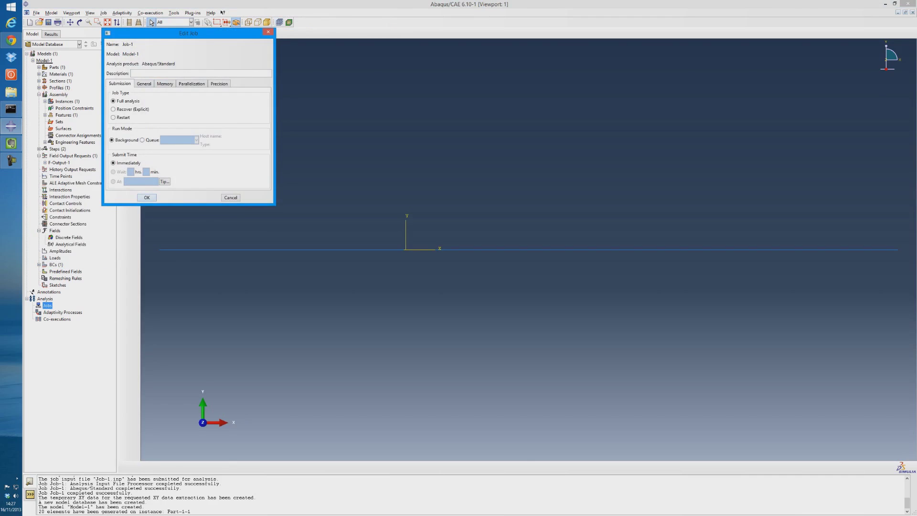
{"action": "key", "text": "Return"}
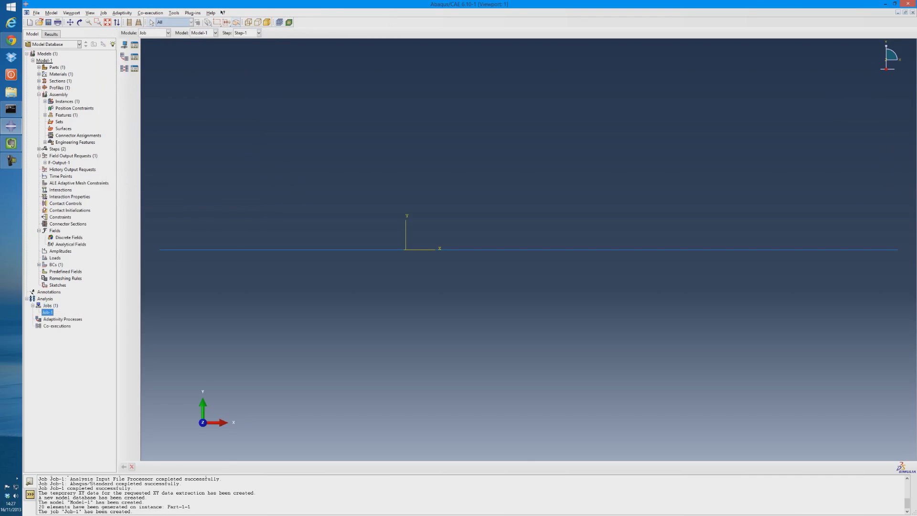
Try to submit Job-1 for analysis, overwriting its existing job files.
{"action": "right_click", "coordinate": [49, 313]}
{"action": "key", "text": "Down"}
{"action": "key", "text": "Down"}
{"action": "key", "text": "Down"}
{"action": "key", "text": "Down"}
{"action": "key", "text": "Down"}
{"action": "key", "text": "Down"}
{"action": "key", "text": "Down"}
{"action": "key", "text": "Return"}
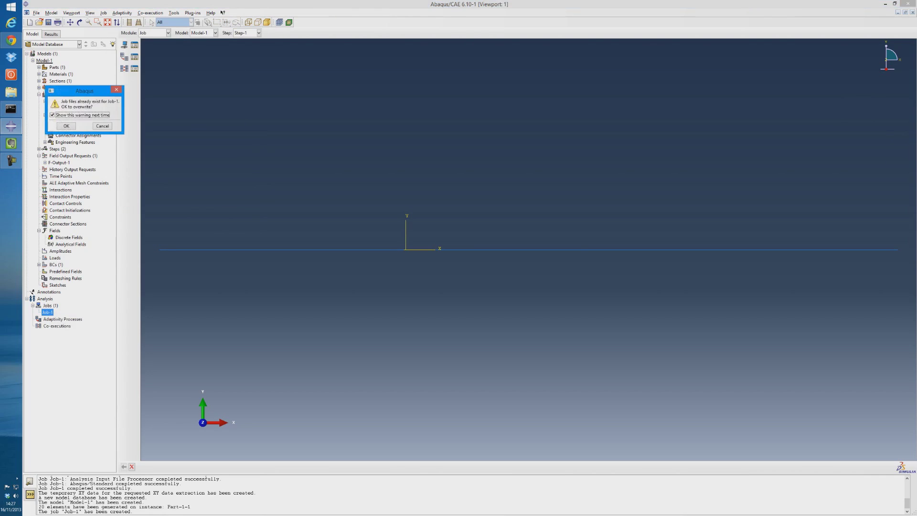
{"action": "key", "text": "Return"}
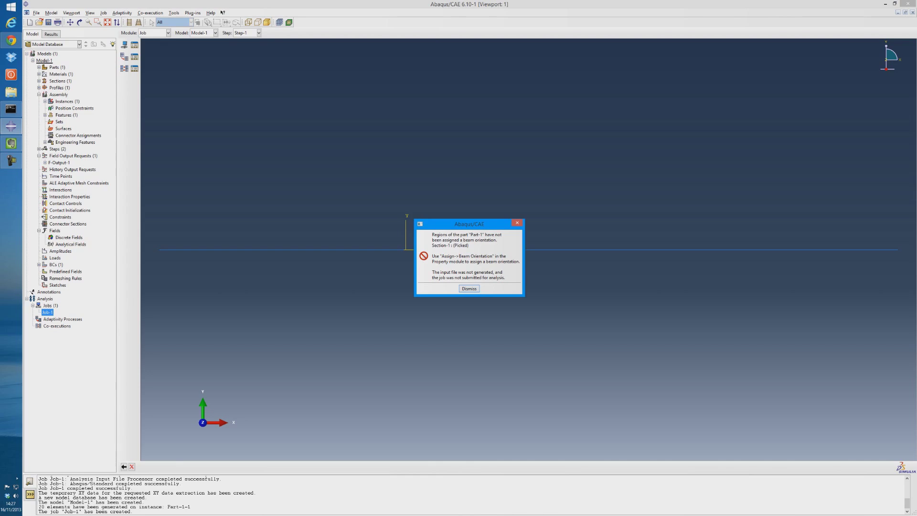
Assign a beam section orientation to the entire beam part, accepting the default approximate n1 direction.
{"action": "key", "text": "Return"}
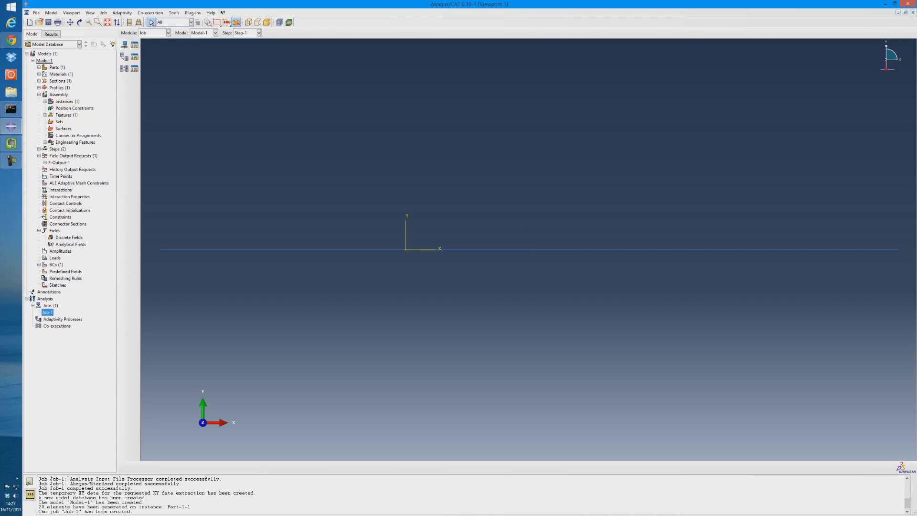
{"action": "double_click", "coordinate": [60, 82]}
{"action": "double_click", "coordinate": [58, 88]}
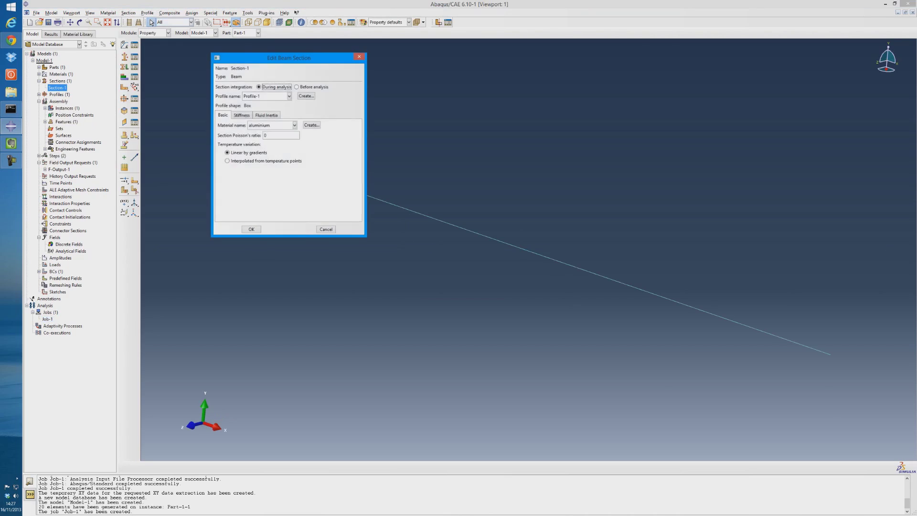
{"action": "key", "text": "Escape"}
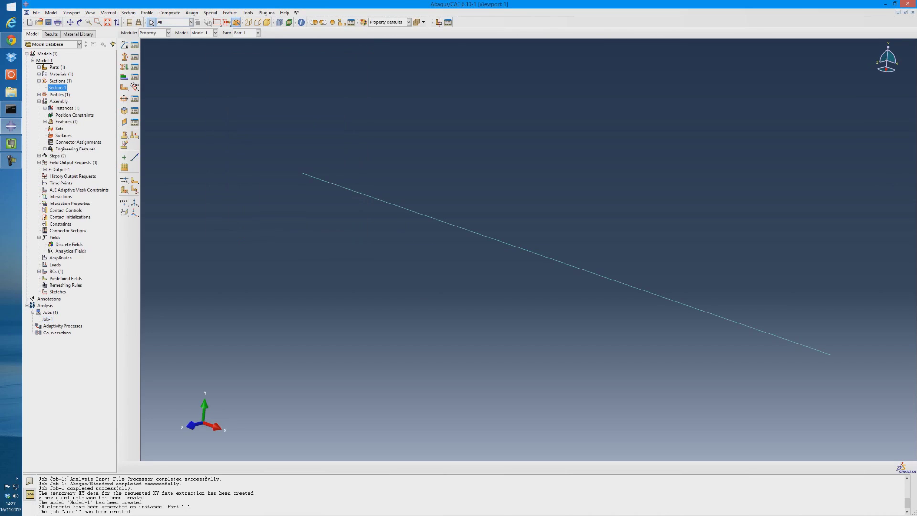
{"action": "left_click", "coordinate": [135, 87]}
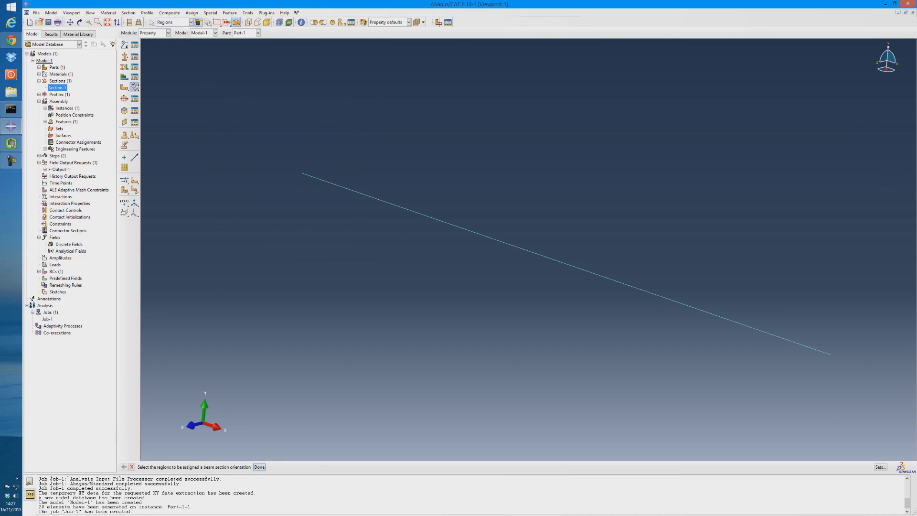
{"action": "left_click_drag", "start_coordinate": [277, 137], "coordinate": [856, 384]}
{"action": "middle_click", "coordinate": [856, 384]}
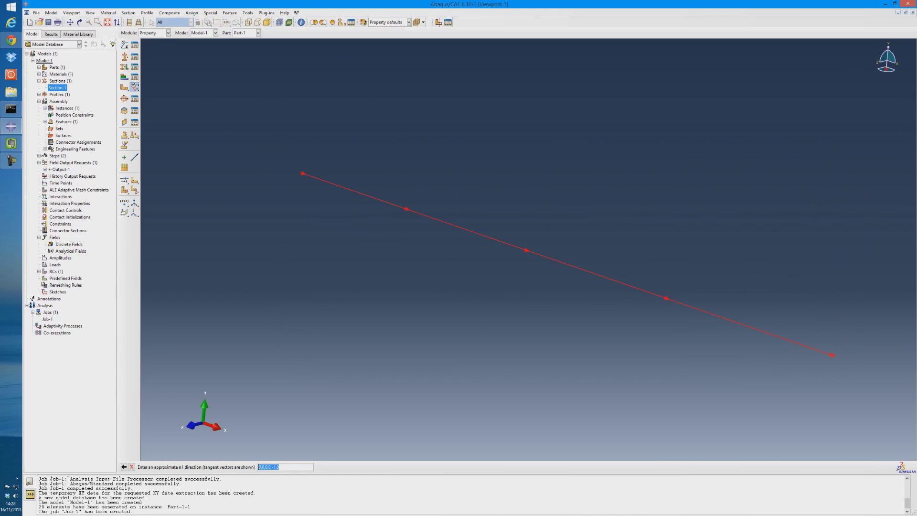
{"action": "key", "text": "Return"}
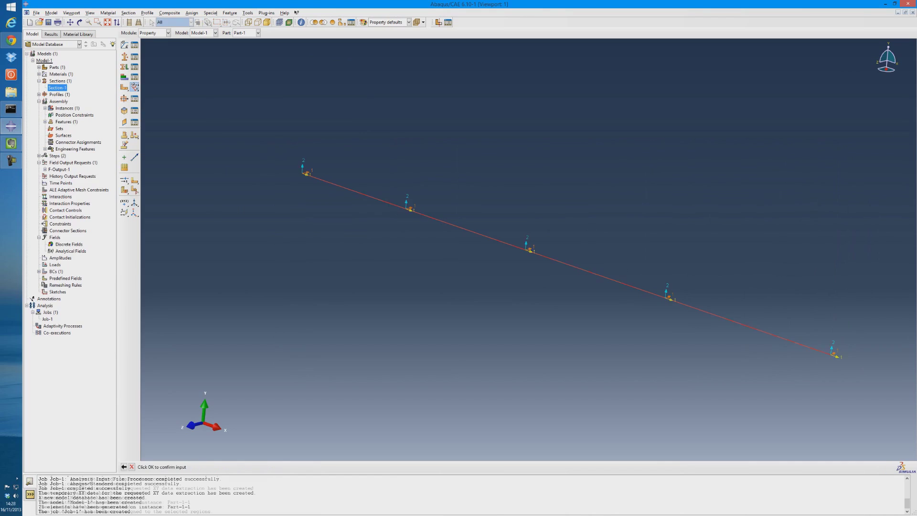
{"action": "key", "text": "Return"}
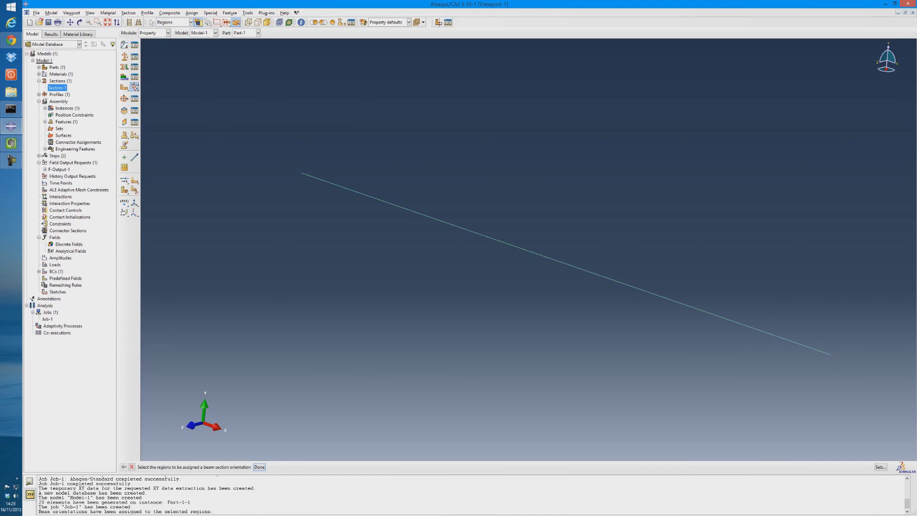
{"action": "key", "text": "Escape"}
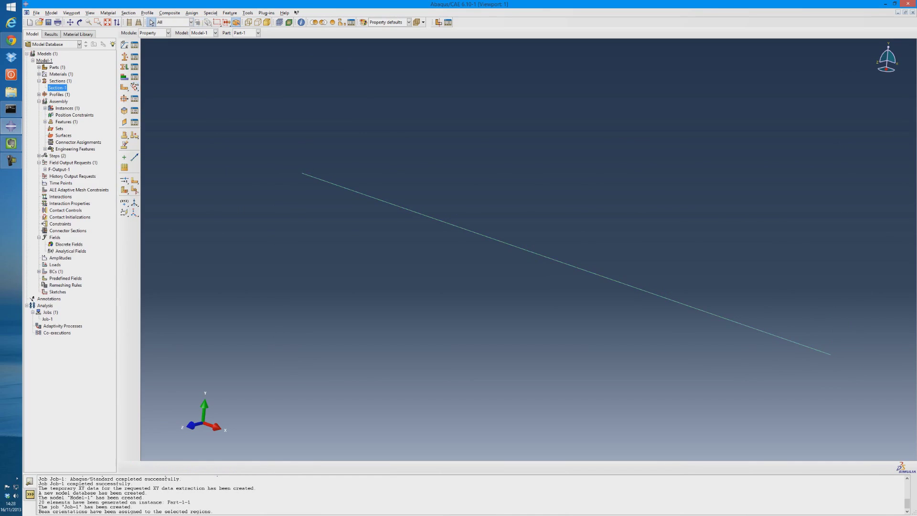
Submit Job-1 for analysis, overwriting its existing job files.
{"action": "right_click", "coordinate": [45, 319]}
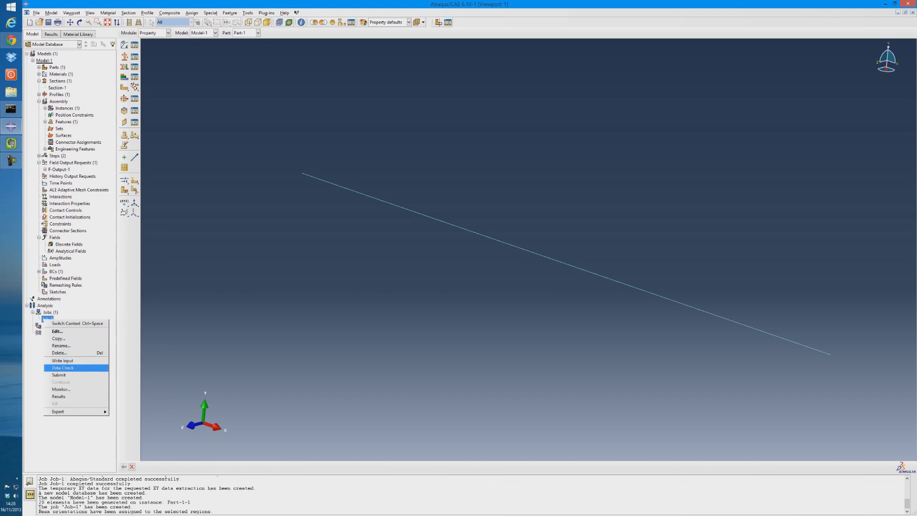
{"action": "left_click", "coordinate": [54, 376]}
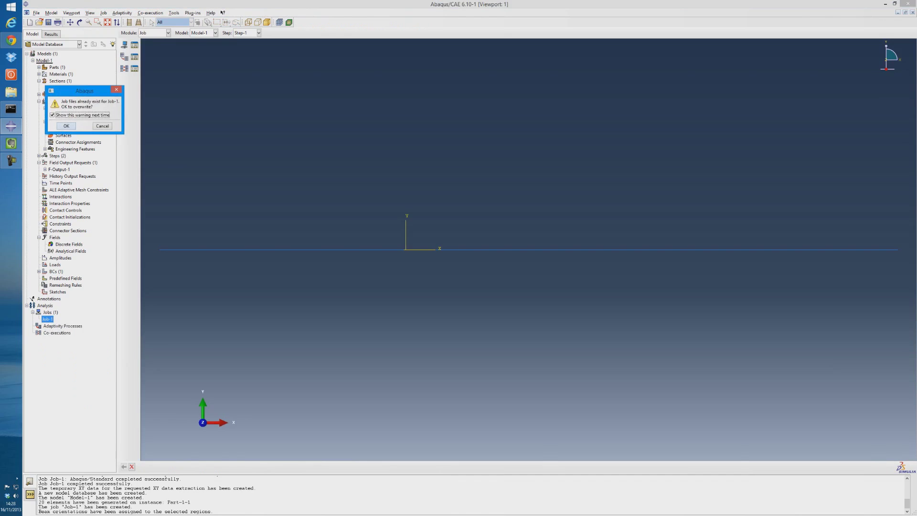
{"action": "key", "text": "Return"}
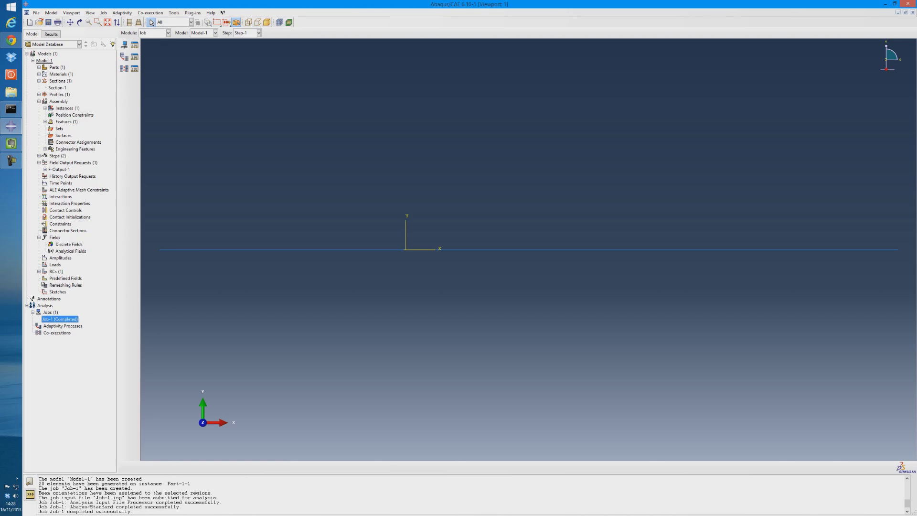
Open the results of Job-1 and plot the beam's deformed shape.
{"action": "right_click", "coordinate": [66, 319]}
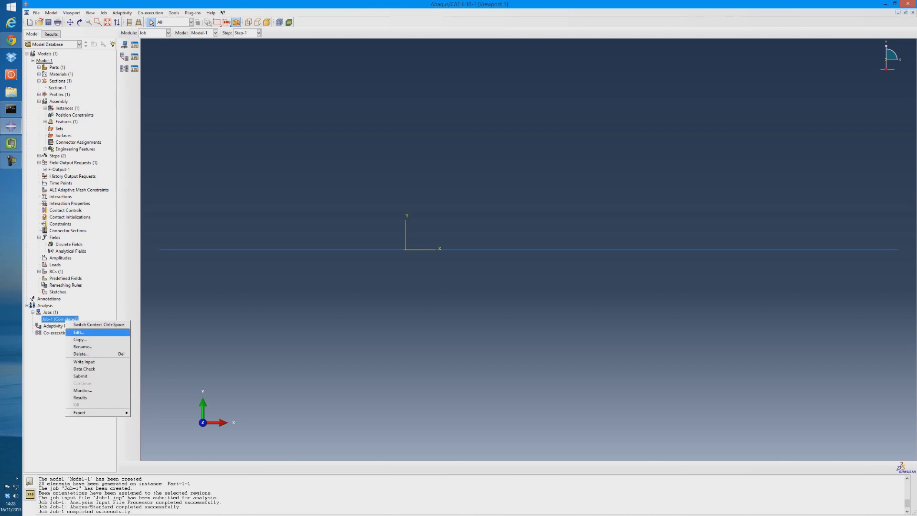
{"action": "left_click", "coordinate": [80, 398]}
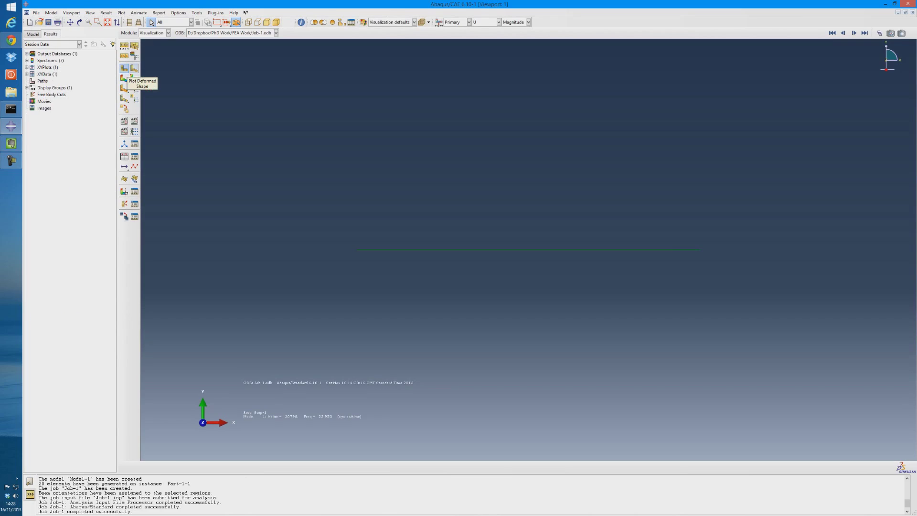
{"action": "left_click", "coordinate": [134, 69]}
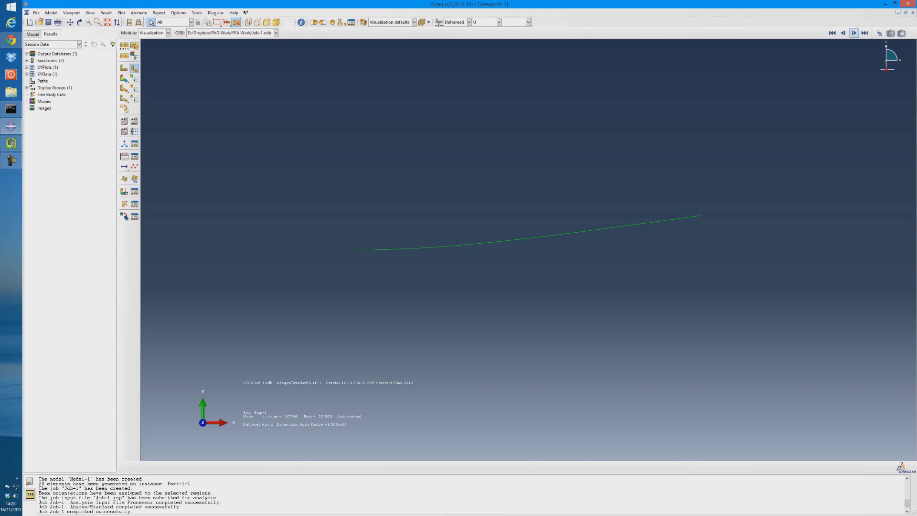
Step through the deformed shapes and frequencies of the five extracted modes, returning to the first modes for a second look.
{"action": "left_click", "coordinate": [854, 33]}
{"action": "left_click", "coordinate": [854, 33]}
{"action": "left_click", "coordinate": [854, 33]}
{"action": "left_click", "coordinate": [854, 33]}
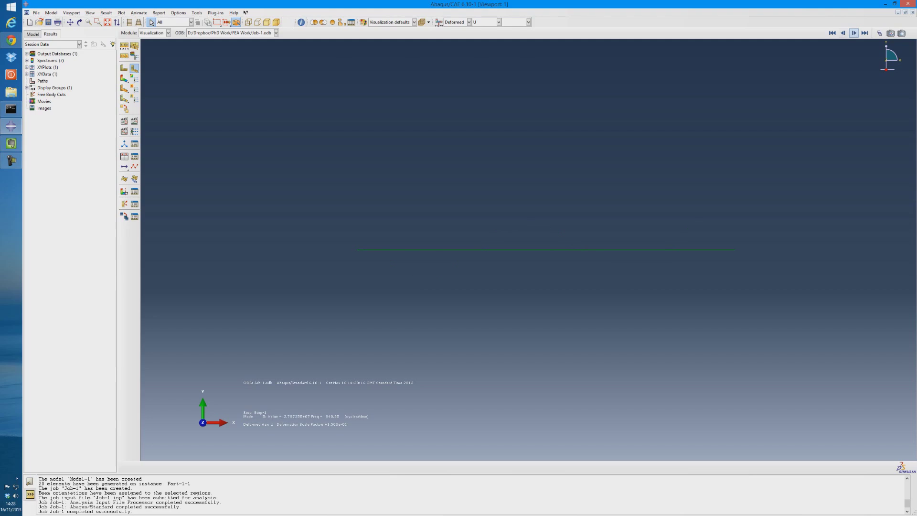
{"action": "left_click", "coordinate": [843, 33]}
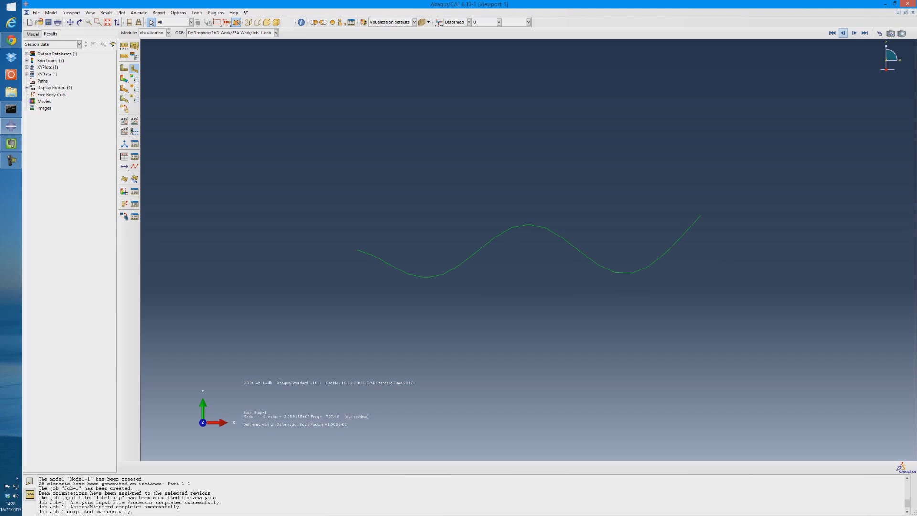
{"action": "left_click", "coordinate": [854, 33]}
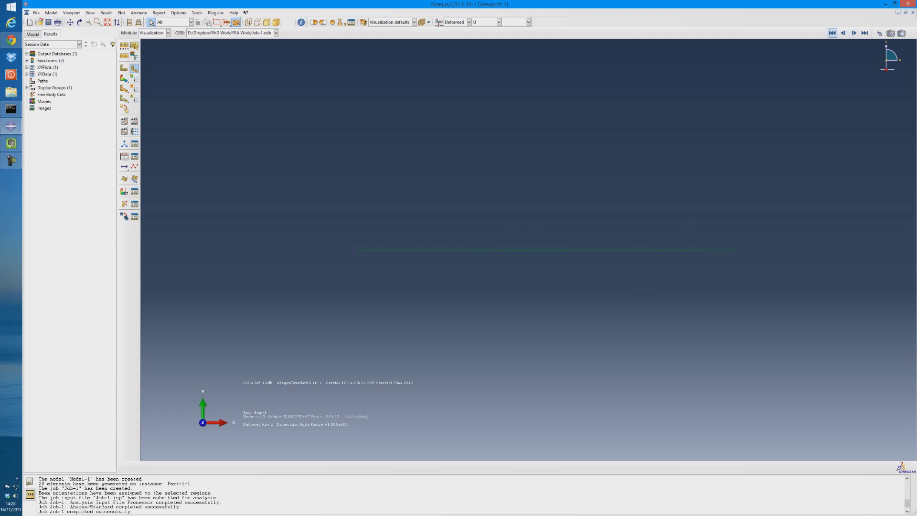
{"action": "left_click", "coordinate": [832, 33]}
{"action": "left_click", "coordinate": [854, 33]}
{"action": "left_click", "coordinate": [855, 33]}
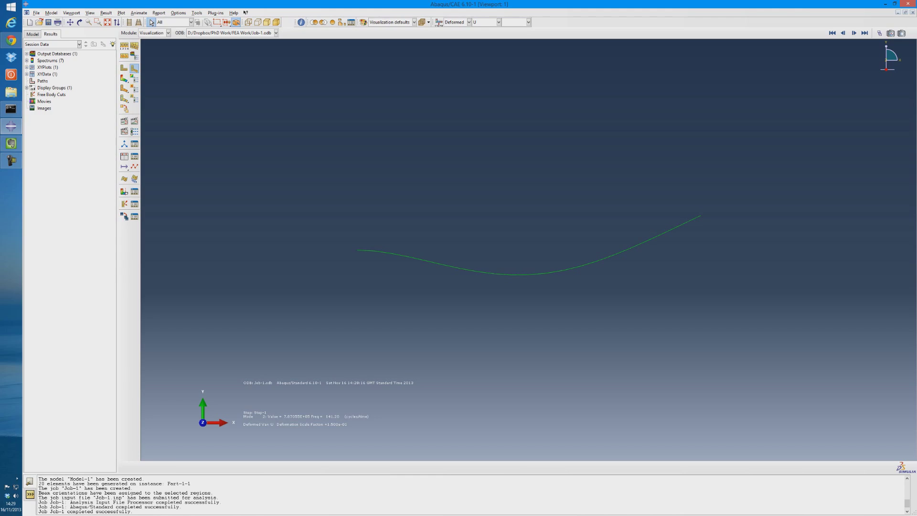
Create a Modal dynamics step after Step-1 and enter its time period and time increment.
{"action": "key", "text": "alt+Tab"}
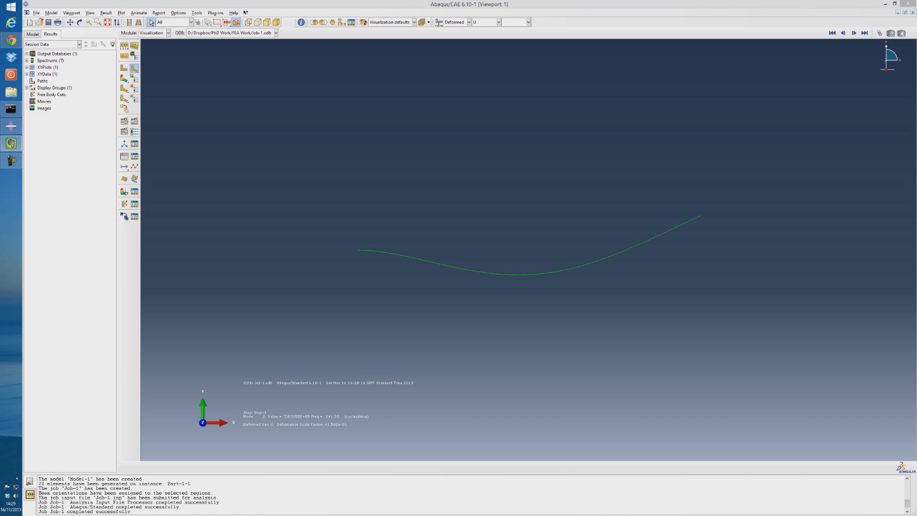
{"action": "left_click", "coordinate": [152, 32]}
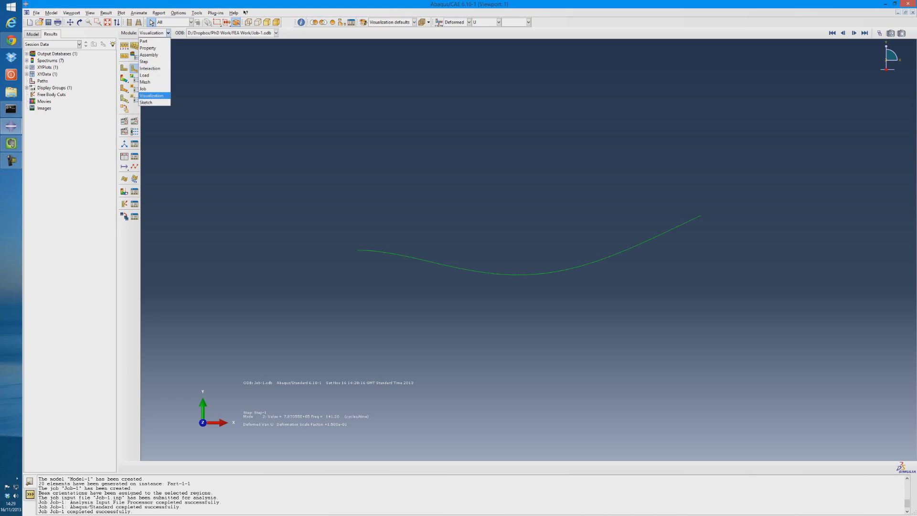
{"action": "left_click", "coordinate": [144, 41]}
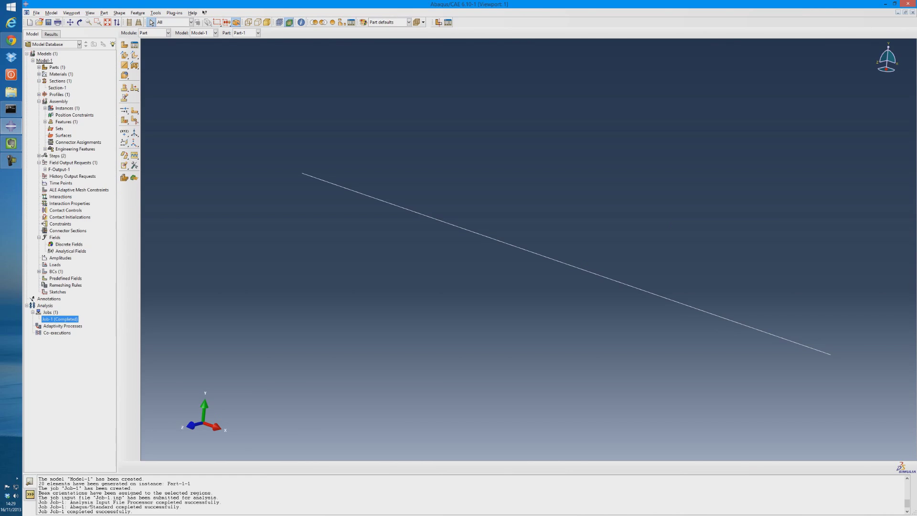
{"action": "double_click", "coordinate": [57, 156]}
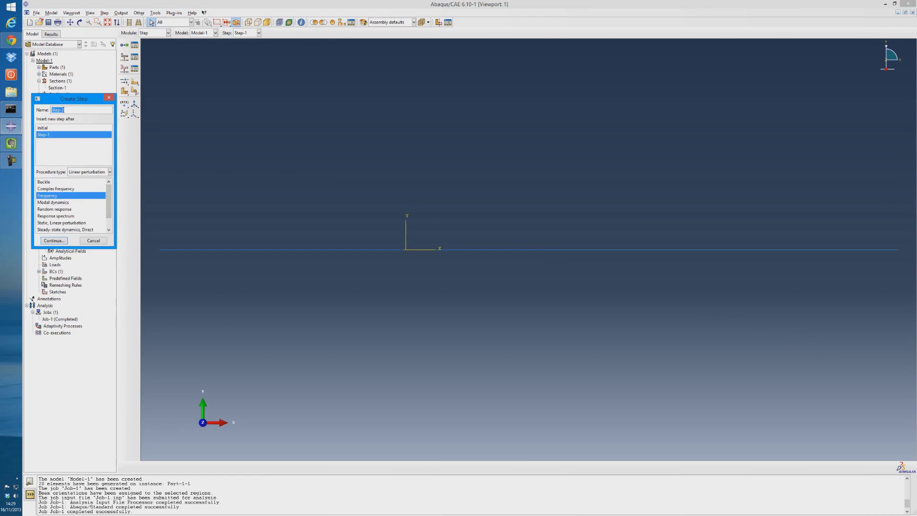
{"action": "left_click", "coordinate": [53, 203]}
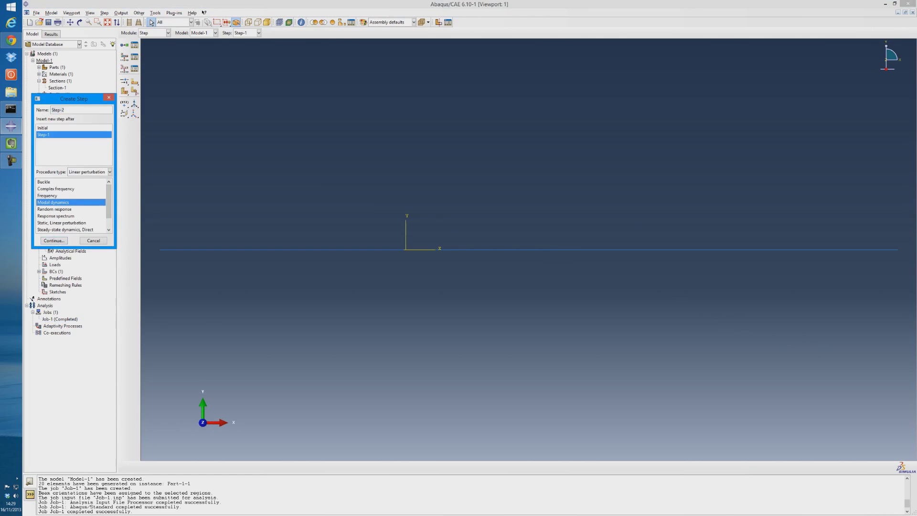
{"action": "left_click", "coordinate": [54, 241]}
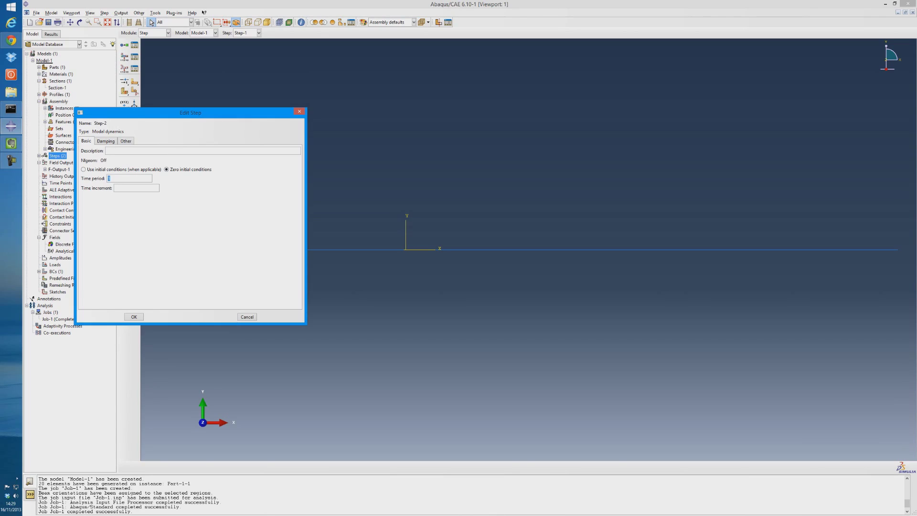
{"action": "type", "text": "0.0"}
{"action": "type", "text": "0.0"}
{"action": "type", "text": "005"}
Enable direct modal damping for Step-2 from start mode 1, entering the end mode and critical damping fraction.
{"action": "left_click", "coordinate": [106, 141]}
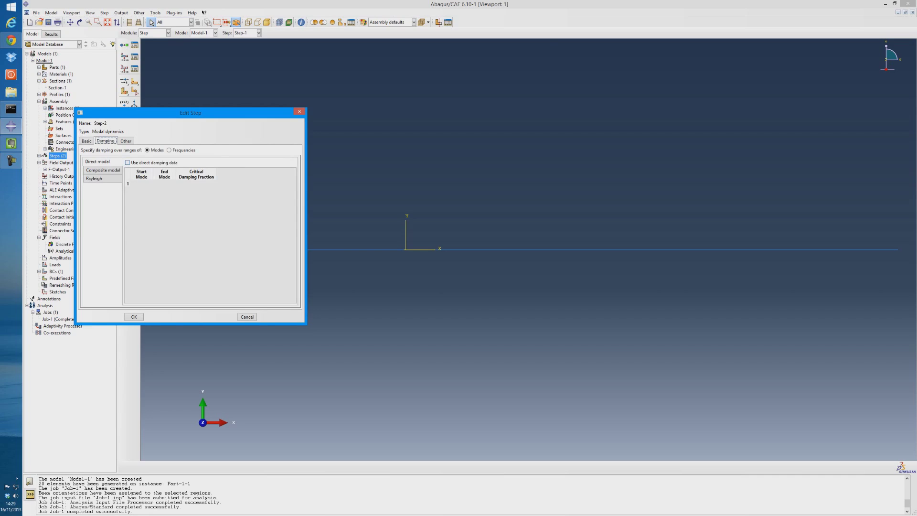
{"action": "left_click", "coordinate": [127, 162]}
{"action": "left_click", "coordinate": [142, 183]}
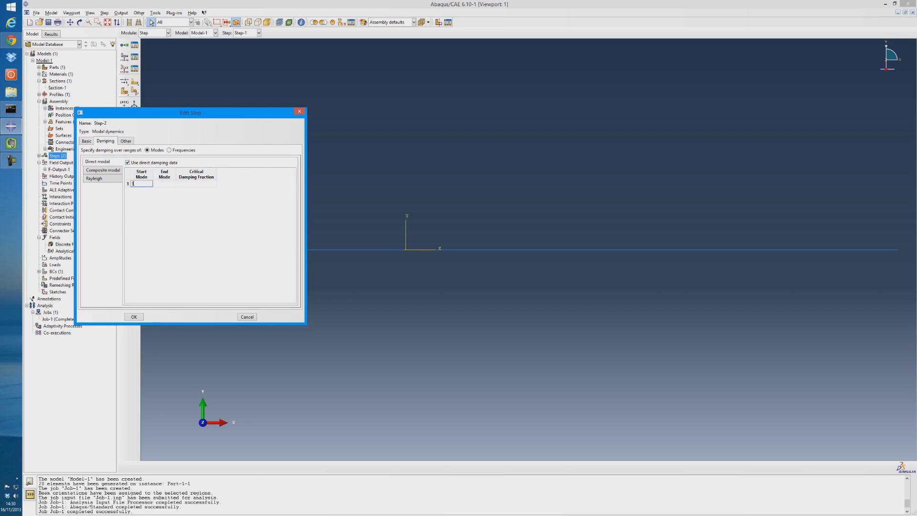
{"action": "key", "text": "Tab"}
{"action": "key", "text": "Tab"}
{"action": "type", "text": "0."}
{"action": "left_click", "coordinate": [134, 317]}
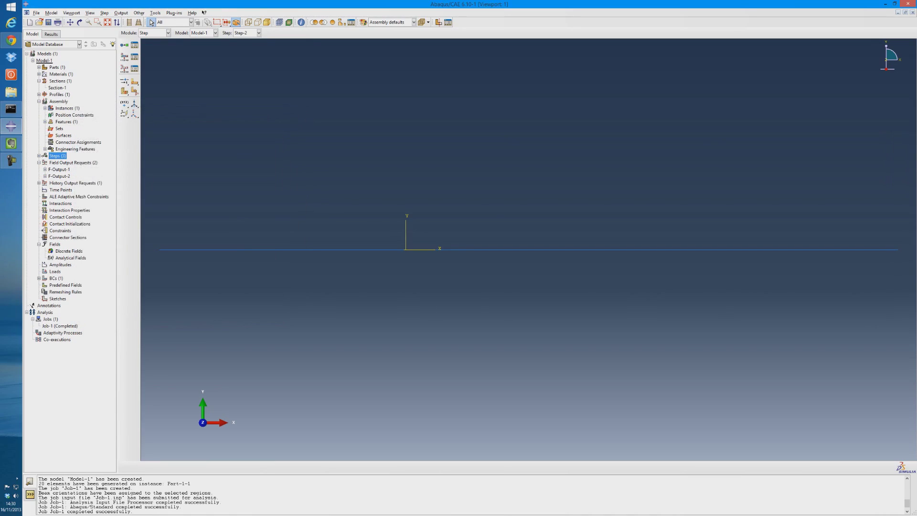
Set field output request F-Output-2 to save results every 1 increment.
{"action": "double_click", "coordinate": [59, 176]}
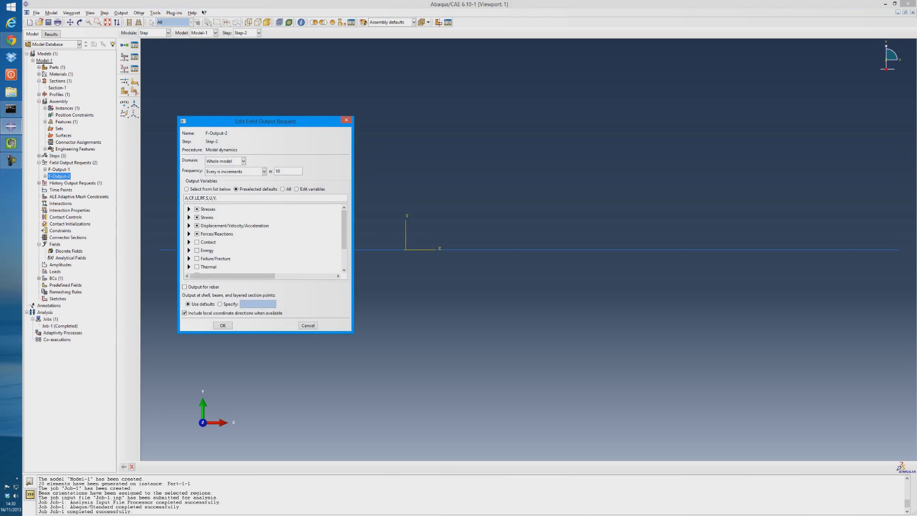
{"action": "left_click_drag", "start_coordinate": [283, 172], "coordinate": [266, 172]}
{"action": "type", "text": "1"}
{"action": "key", "text": "Return"}
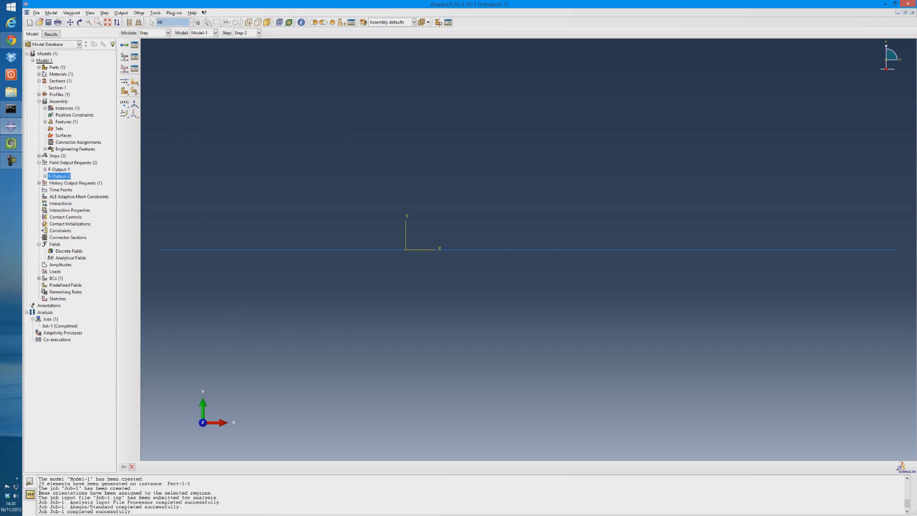
Create a concentrated force in Step-2 at the beam's right end with CF2 set to -1.
{"action": "double_click", "coordinate": [55, 272]}
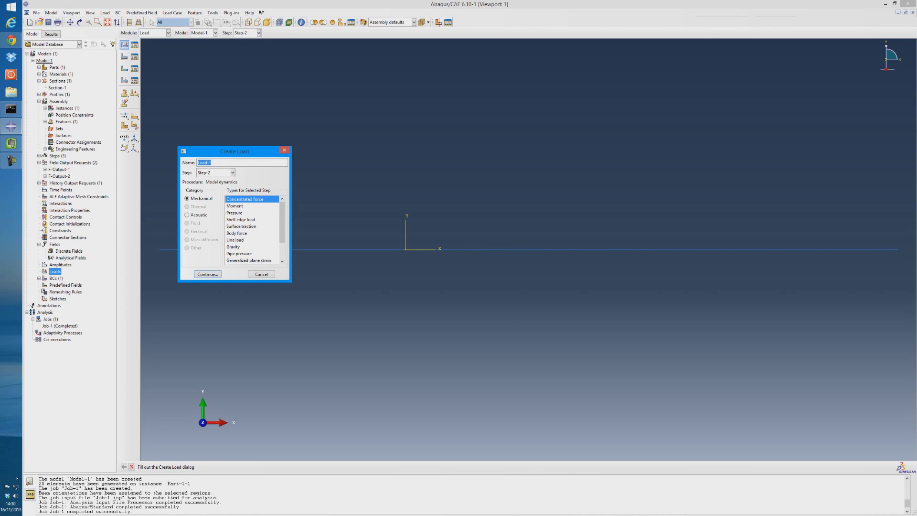
{"action": "left_click", "coordinate": [208, 275]}
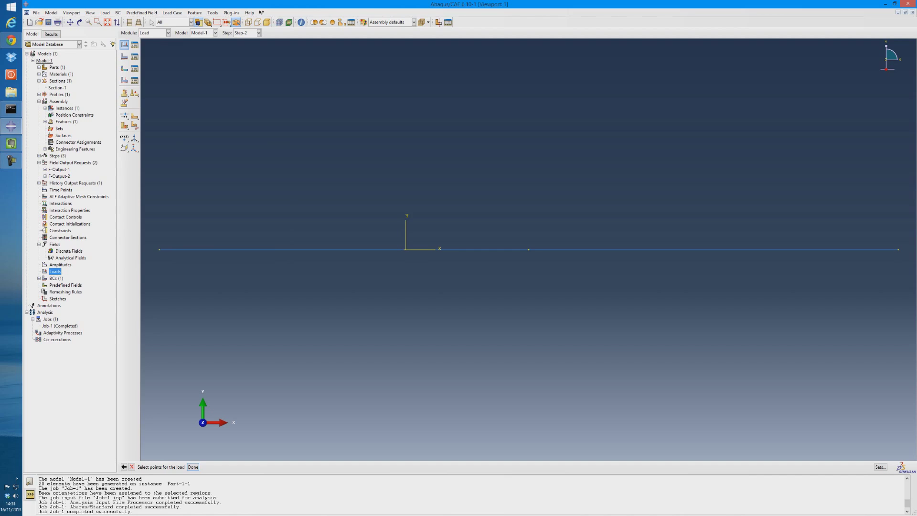
{"action": "left_click", "coordinate": [193, 468]}
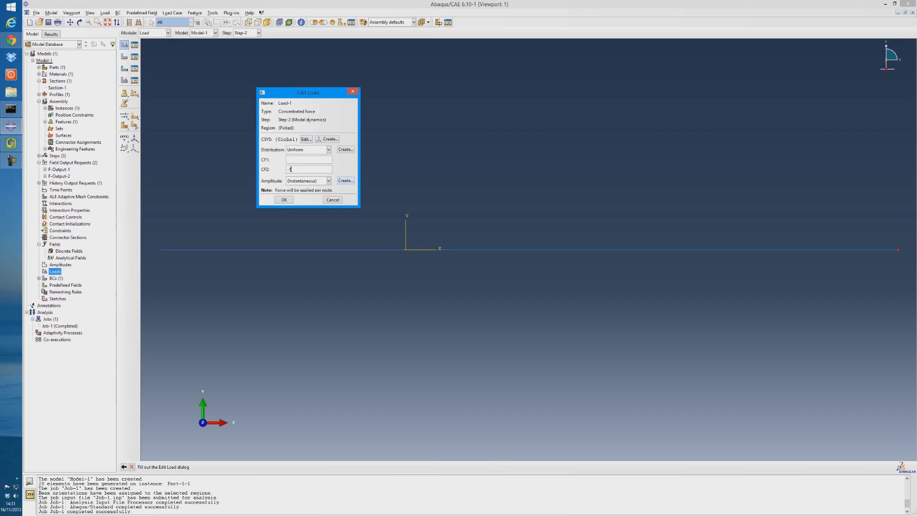
Create tabular amplitude Amp-1 over step time with points 0/0, 0.001/333 and 0.003/333, plus a closing point at time 0.004.
{"action": "left_click", "coordinate": [345, 181]}
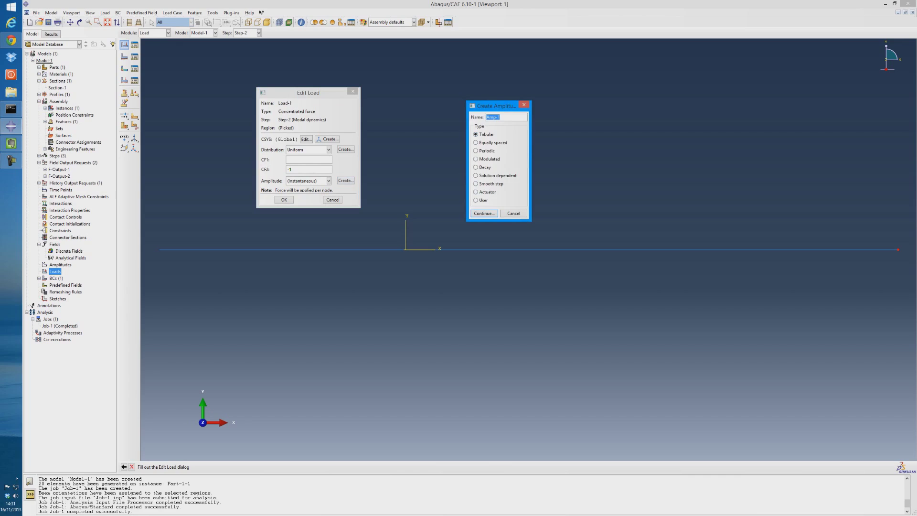
{"action": "key", "text": "Return"}
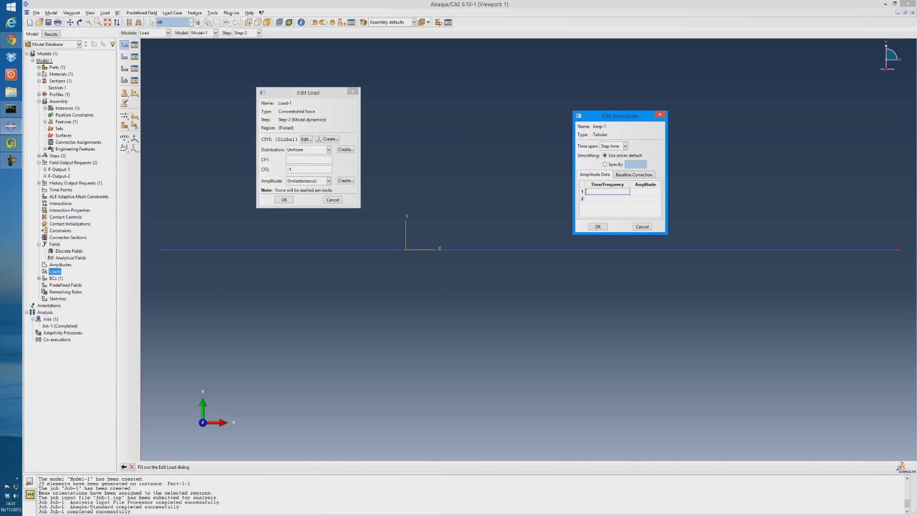
{"action": "left_click", "coordinate": [632, 191]}
{"action": "left_click", "coordinate": [586, 199]}
{"action": "type", "text": "0.001"}
{"action": "left_click", "coordinate": [632, 198]}
{"action": "left_click", "coordinate": [585, 206]}
{"action": "type", "text": "0.00"}
{"action": "left_click", "coordinate": [631, 205]}
{"action": "left_click", "coordinate": [586, 213]}
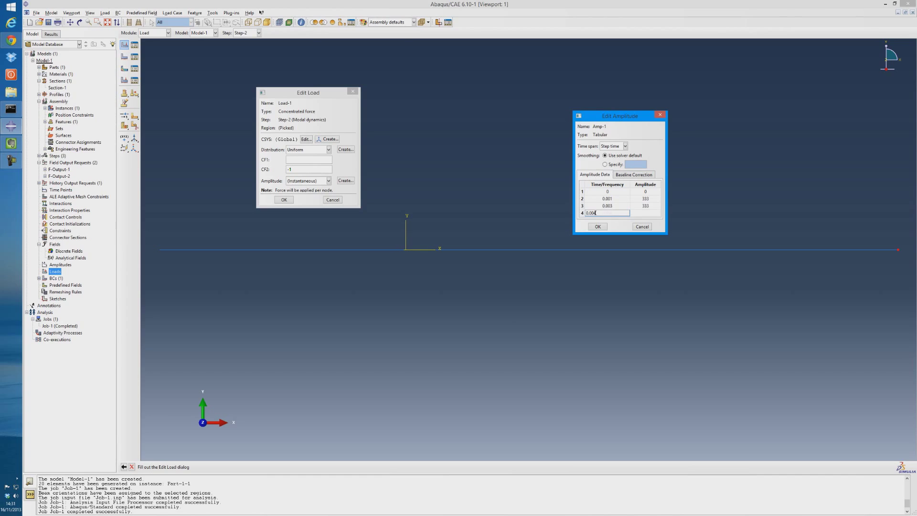
{"action": "left_click", "coordinate": [631, 213]}
{"action": "left_click", "coordinate": [597, 227]}
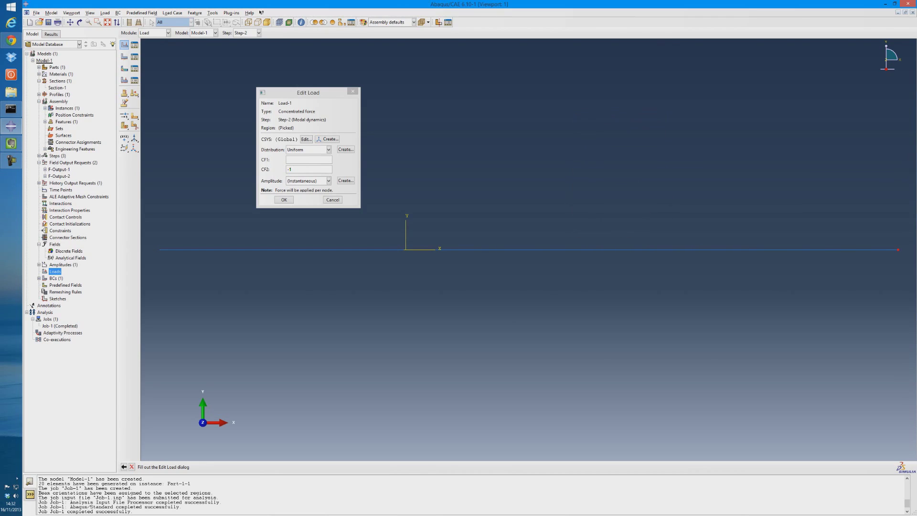
Assign amplitude Amp-1 to the tip force Load-1 and accept the load definition.
{"action": "left_click", "coordinate": [329, 181]}
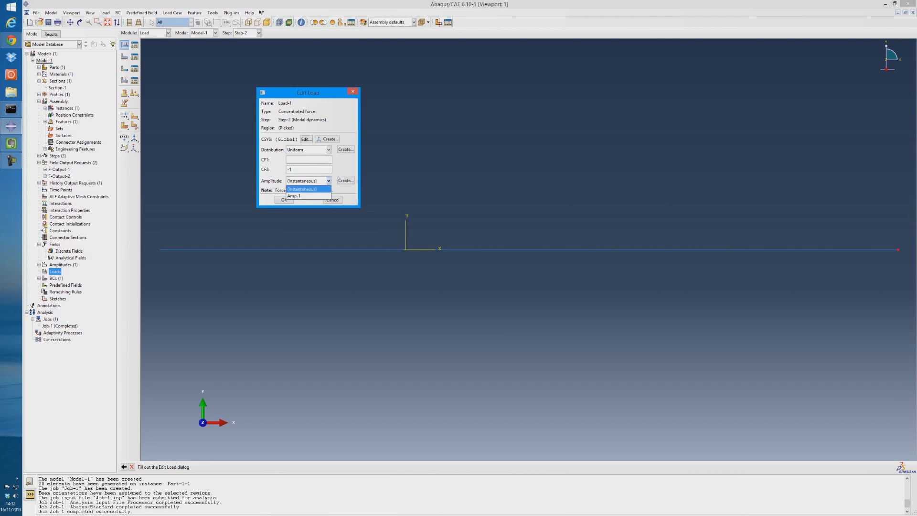
{"action": "left_click", "coordinate": [306, 195]}
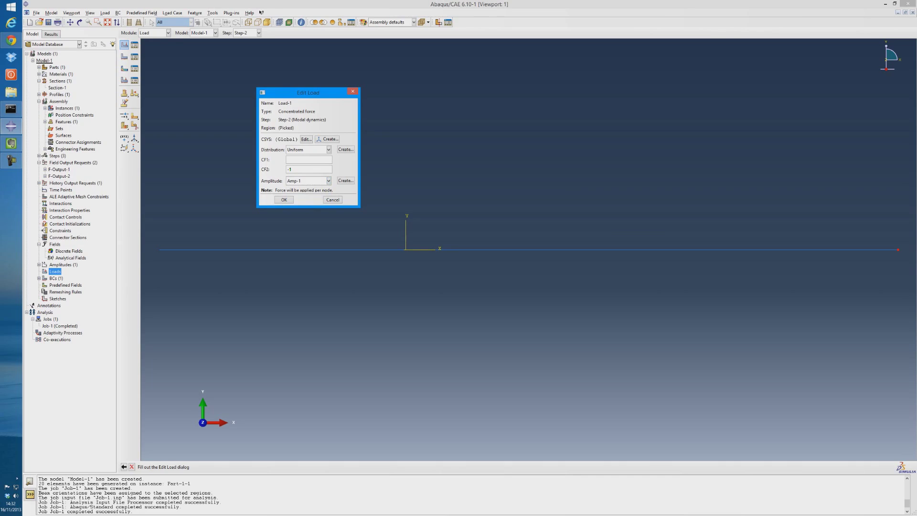
{"action": "left_click", "coordinate": [285, 200]}
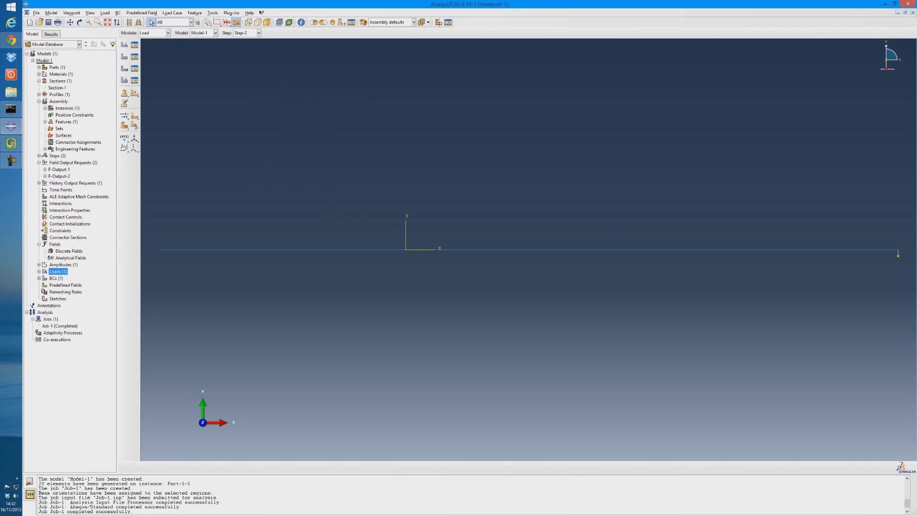
Submit Job-1 again, allowing its existing job files to be overwritten.
{"action": "double_click", "coordinate": [60, 326]}
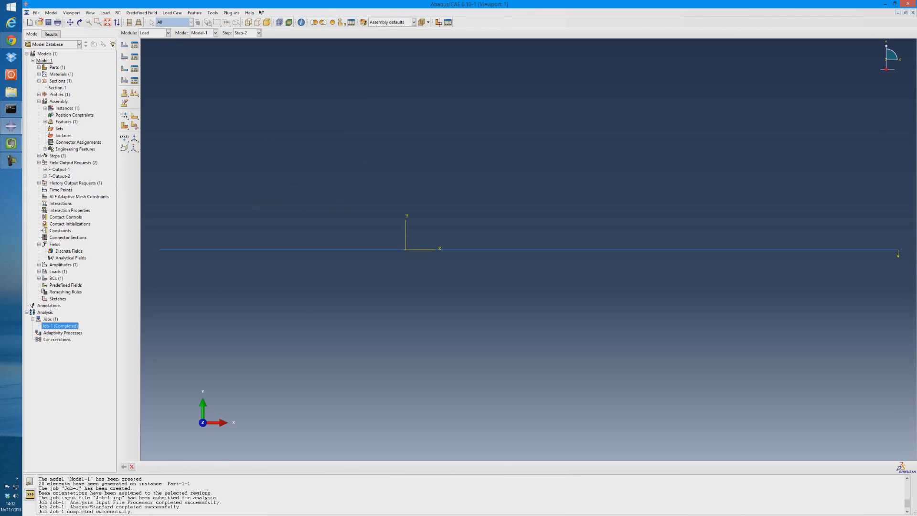
{"action": "right_click", "coordinate": [53, 326]}
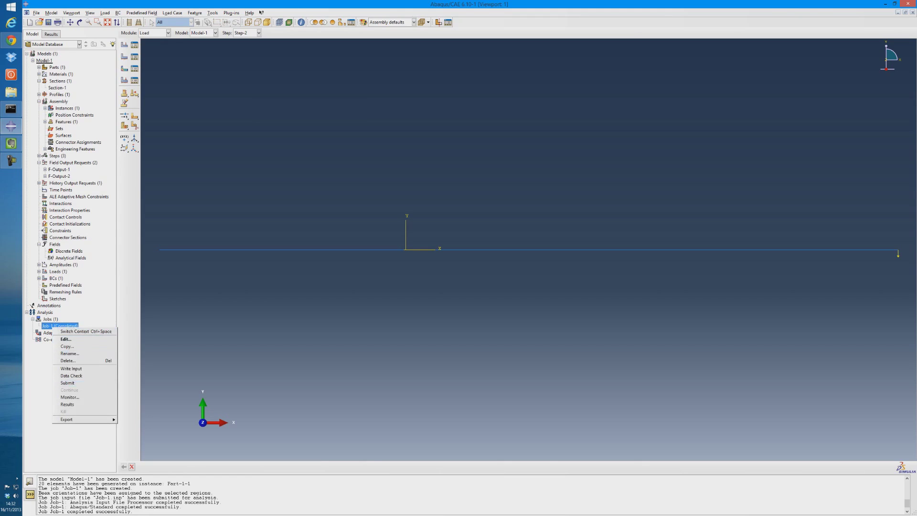
{"action": "left_click", "coordinate": [67, 383]}
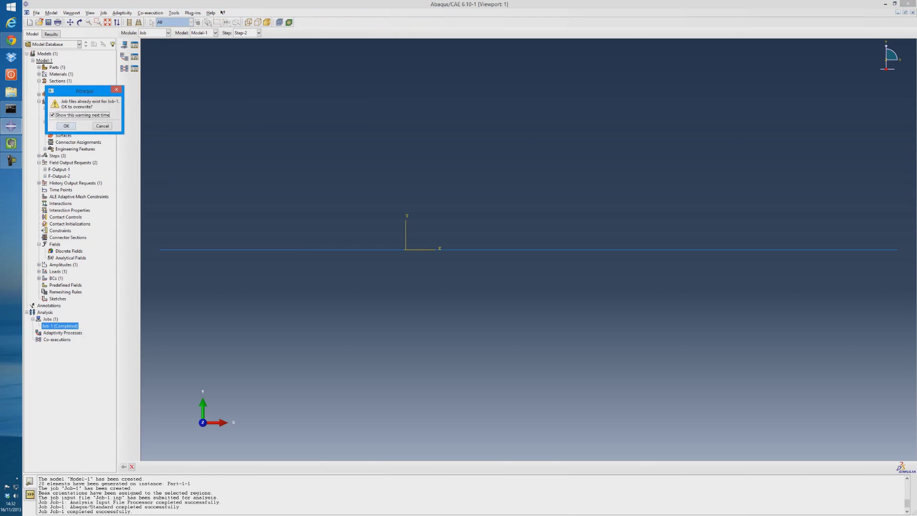
{"action": "key", "text": "Return"}
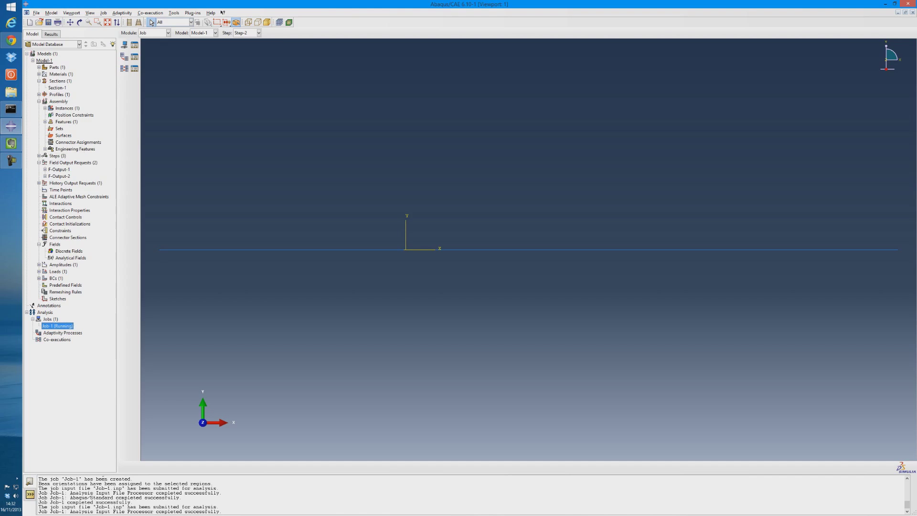
Monitor the Job-1 run through to the end of Step-2 and dismiss the monitor.
{"action": "right_click", "coordinate": [65, 327]}
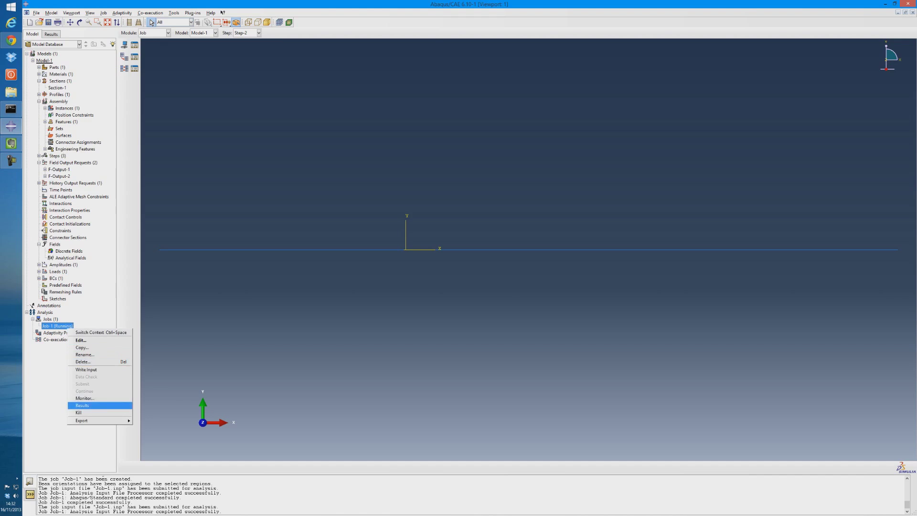
{"action": "left_click", "coordinate": [84, 406]}
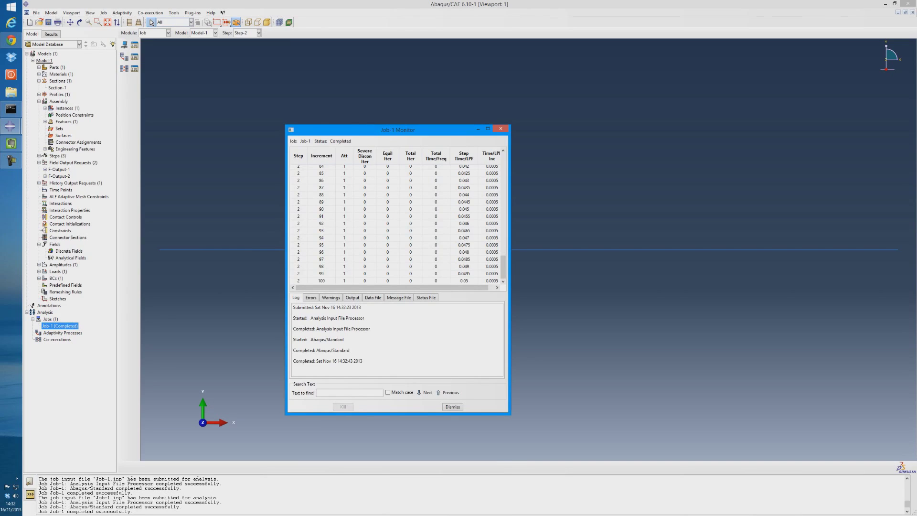
{"action": "left_click", "coordinate": [453, 407]}
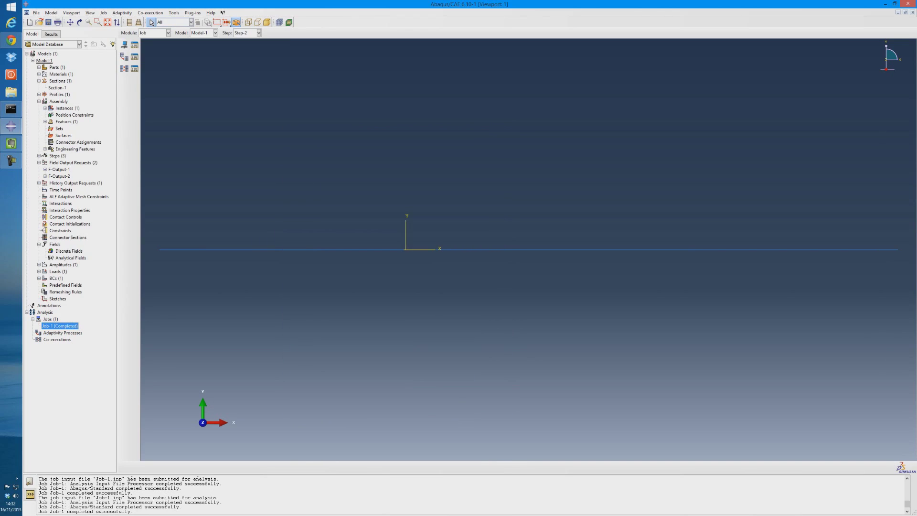
Open the Job-1 results and plot the deformed shape of the beam.
{"action": "right_click", "coordinate": [60, 326]}
{"action": "left_click", "coordinate": [88, 401]}
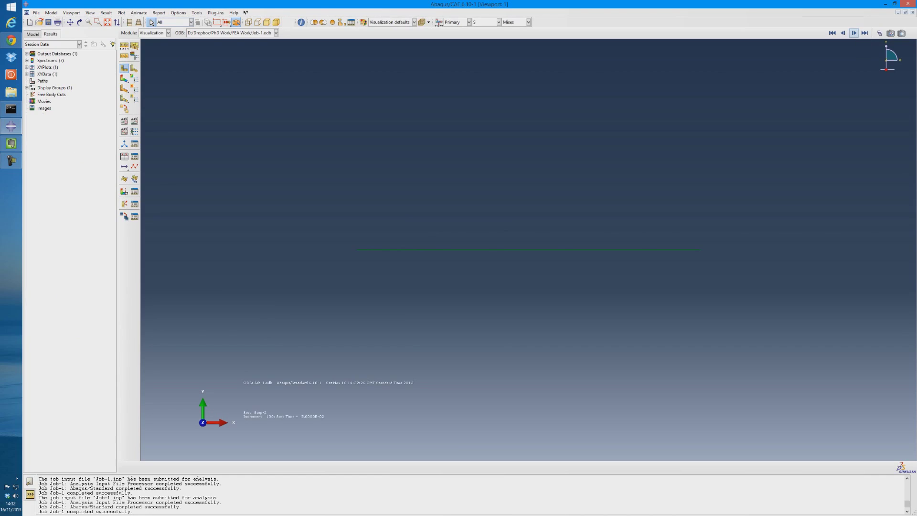
{"action": "left_click", "coordinate": [134, 69]}
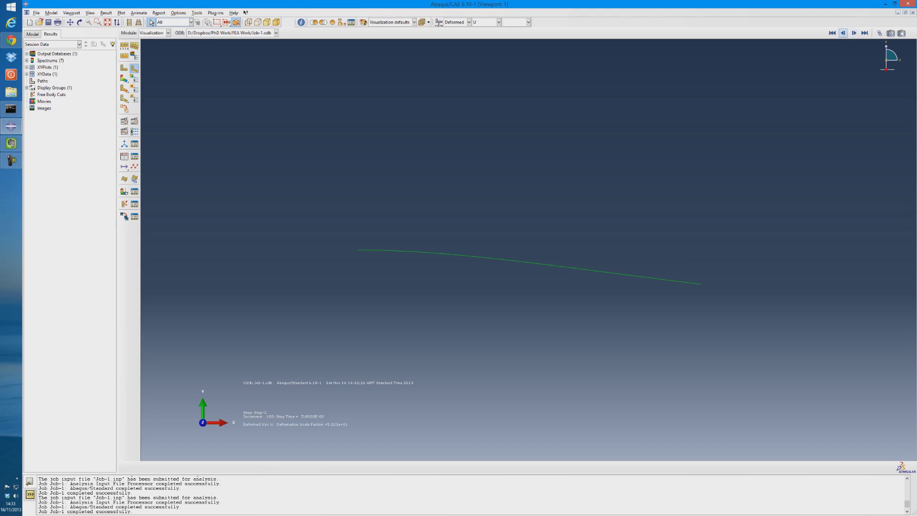
Step through the deformed shape frames of Step-2, starting from its first increment.
{"action": "left_click", "coordinate": [832, 33]}
{"action": "left_click", "coordinate": [855, 32]}
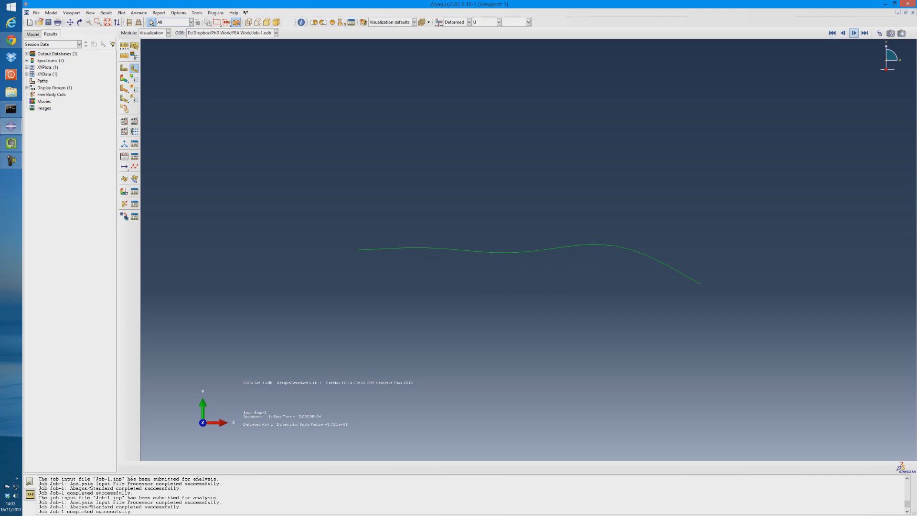
{"action": "left_click", "coordinate": [832, 33]}
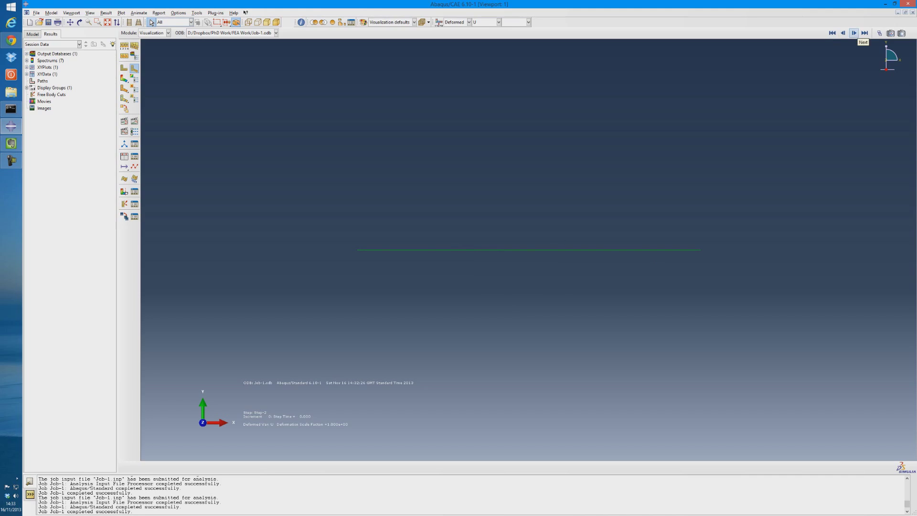
{"action": "left_click", "coordinate": [854, 32]}
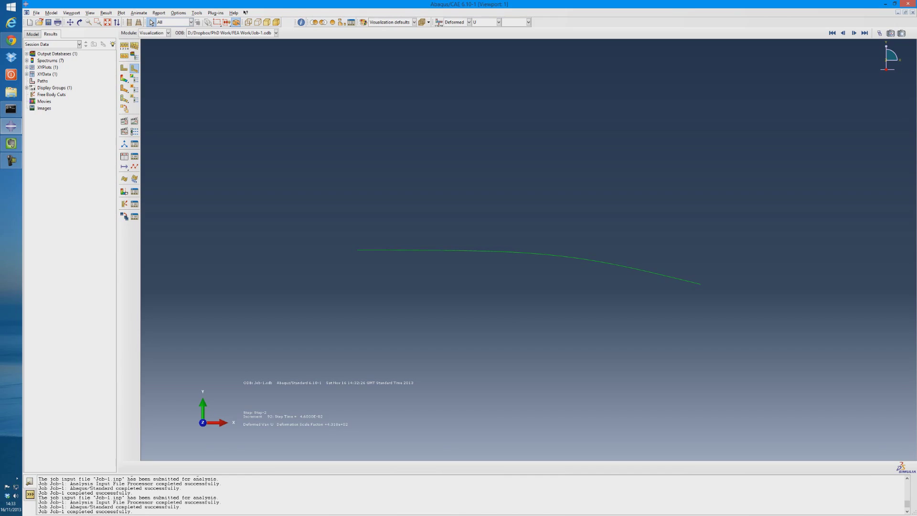
{"action": "key", "text": "alt+Tab"}
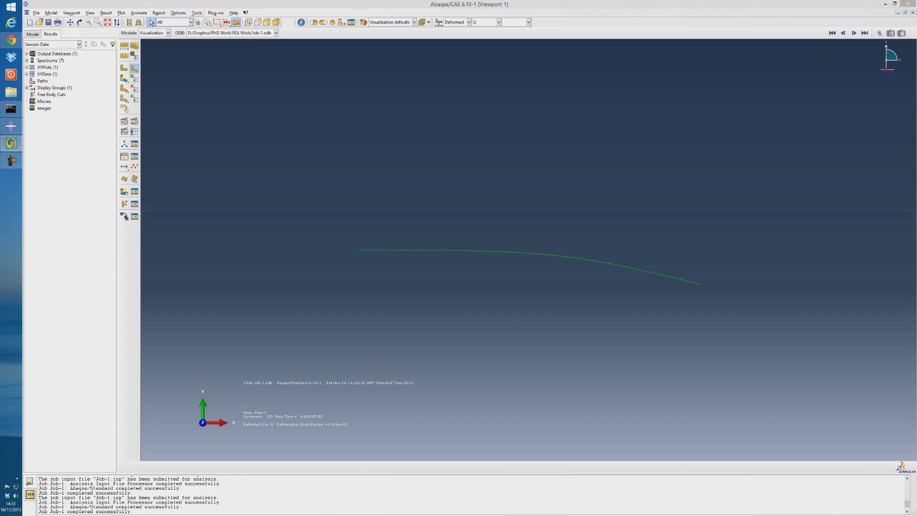
Start XY data from ODB field output at unique nodal positions, using the U2 component of spatial displacement.
{"action": "left_click", "coordinate": [197, 13]}
{"action": "mouse_move", "coordinate": [210, 49]}
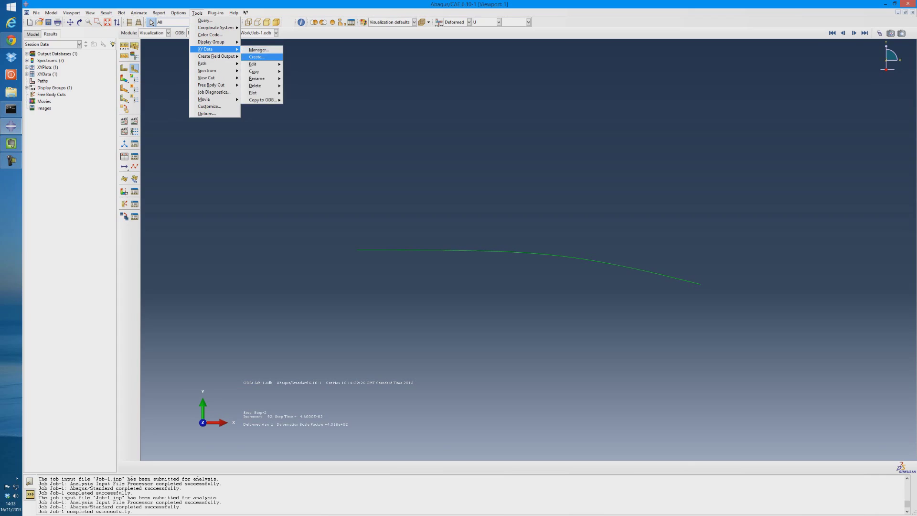
{"action": "left_click", "coordinate": [257, 57]}
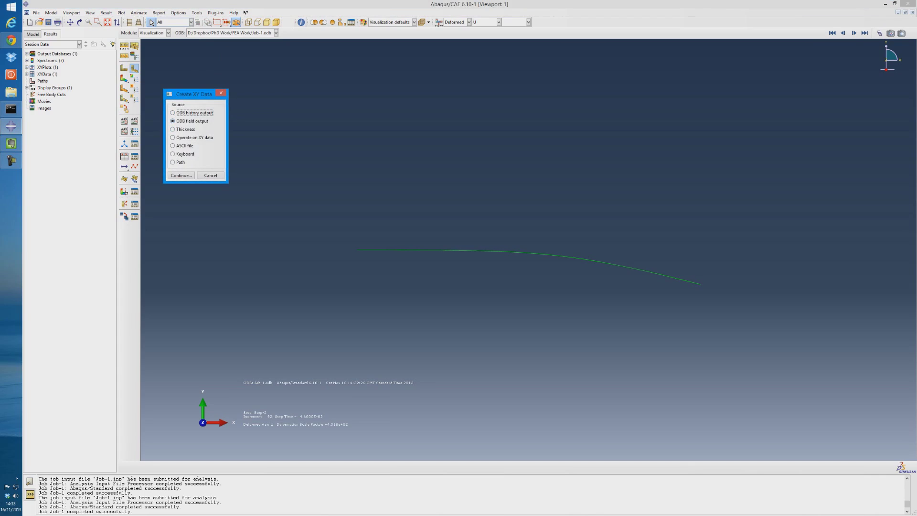
{"action": "left_click", "coordinate": [181, 175]}
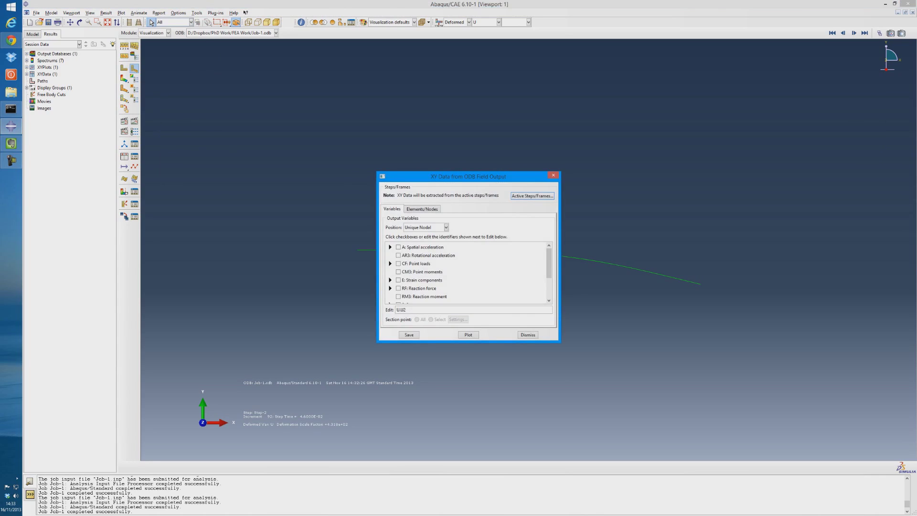
{"action": "scroll", "coordinate": [468, 272], "scroll_direction": "down", "scroll_amount": 4}
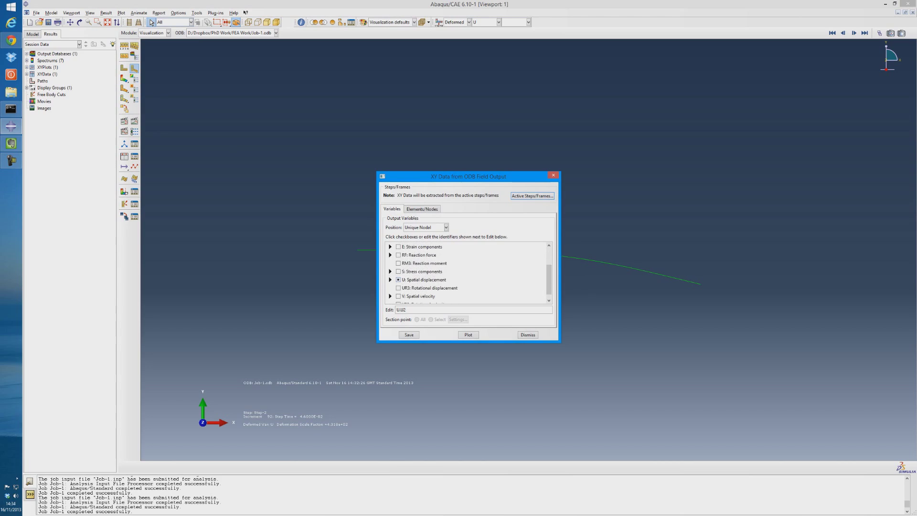
{"action": "left_click", "coordinate": [391, 280]}
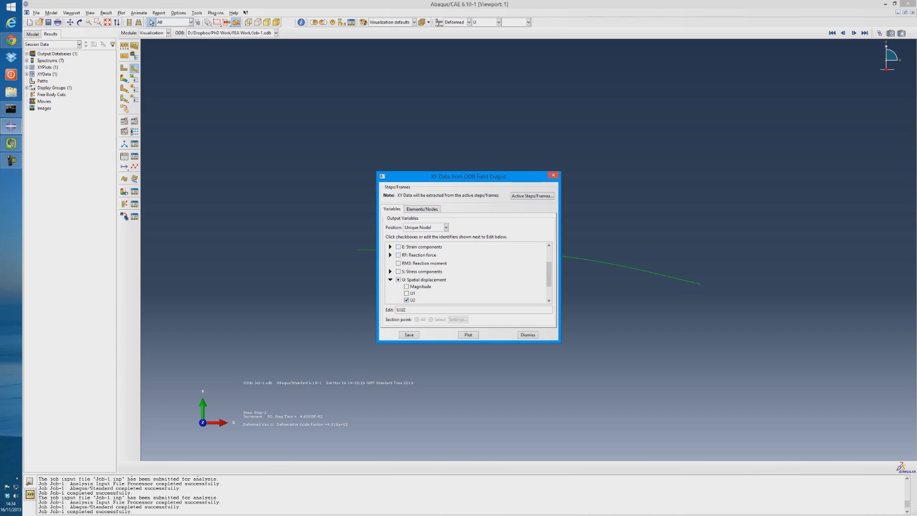
Deactivate Step-1 in the active steps/frames so the XY data is extracted only from Step-2.
{"action": "left_click", "coordinate": [532, 195]}
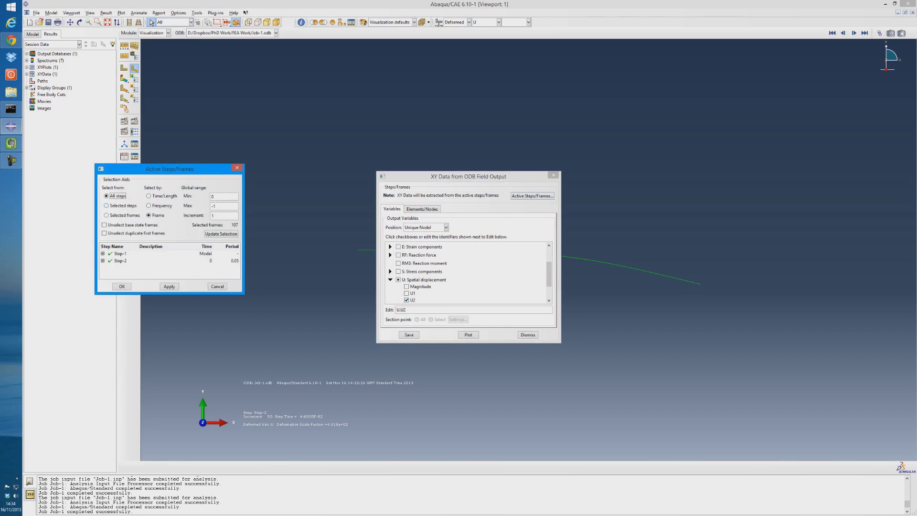
{"action": "left_click", "coordinate": [110, 254]}
{"action": "left_click", "coordinate": [121, 286]}
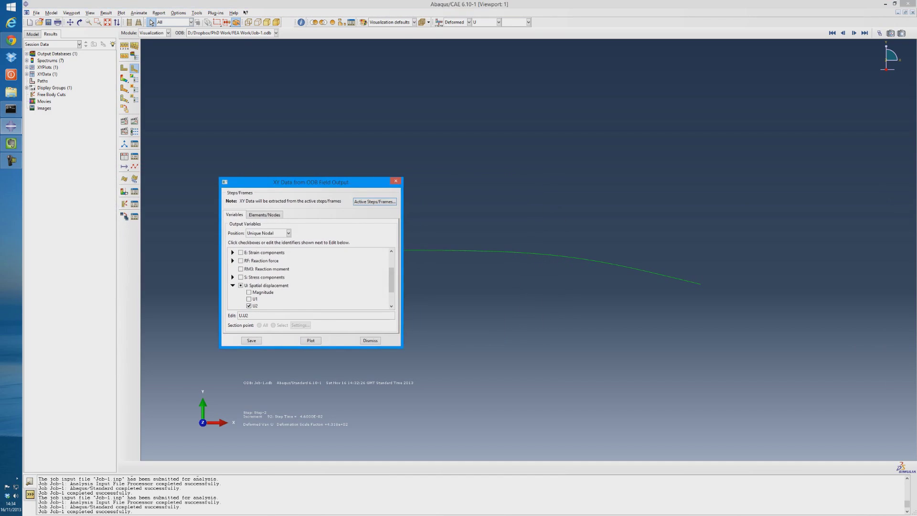
Pick the node at the beam's free tip, plot its U2 displacement against time, and close the XY data dialog.
{"action": "left_click", "coordinate": [264, 215]}
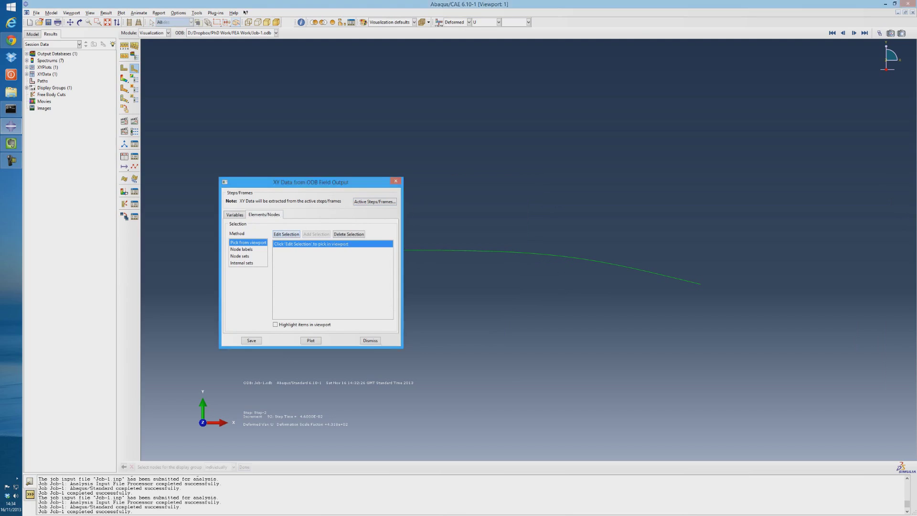
{"action": "left_click", "coordinate": [287, 234]}
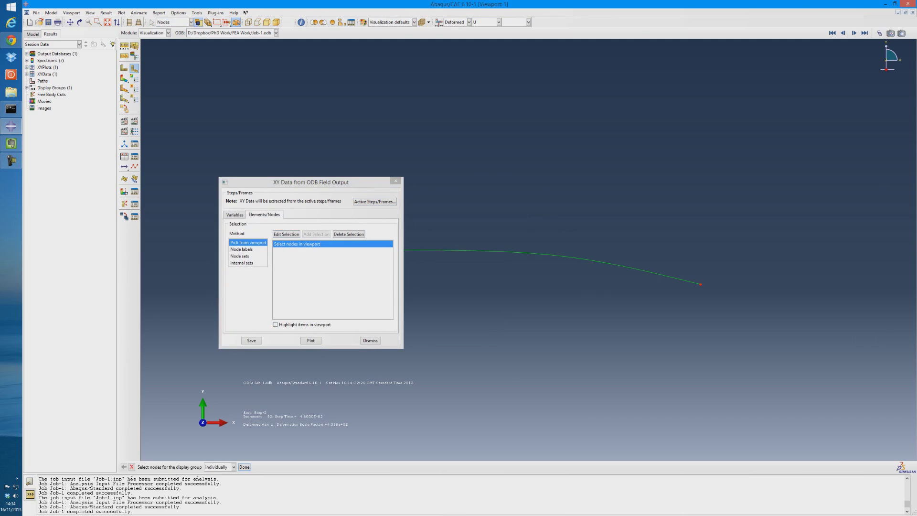
{"action": "left_click", "coordinate": [244, 467]}
{"action": "left_click", "coordinate": [310, 340]}
{"action": "left_click_drag", "start_coordinate": [310, 182], "coordinate": [686, 244]}
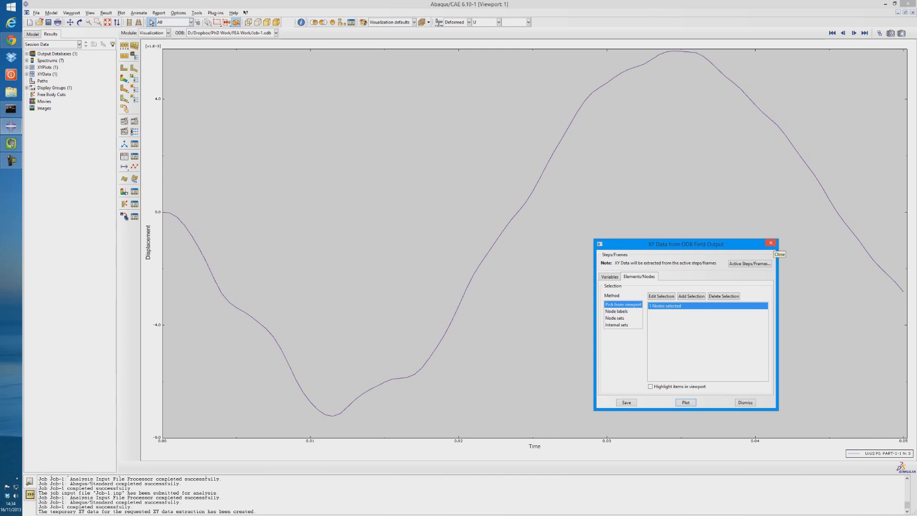
{"action": "left_click", "coordinate": [771, 243]}
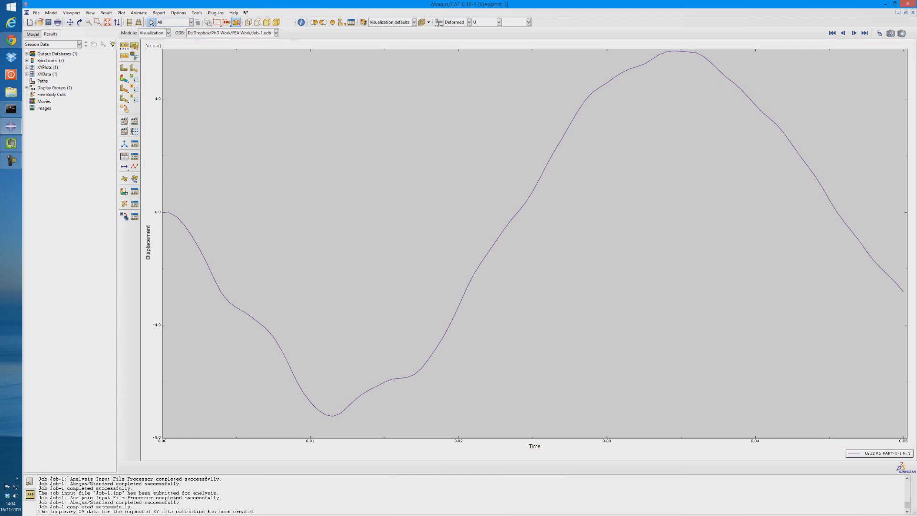
Review the XY data report options for the plot in the current viewport, including file and output format settings, then close without writing.
{"action": "left_click", "coordinate": [159, 13]}
{"action": "left_click", "coordinate": [165, 20]}
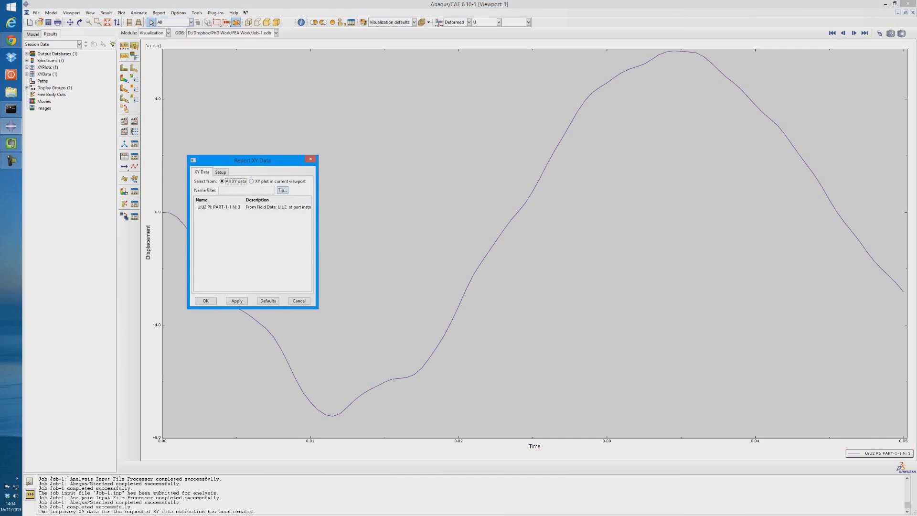
{"action": "left_click", "coordinate": [252, 182]}
{"action": "left_click", "coordinate": [221, 172]}
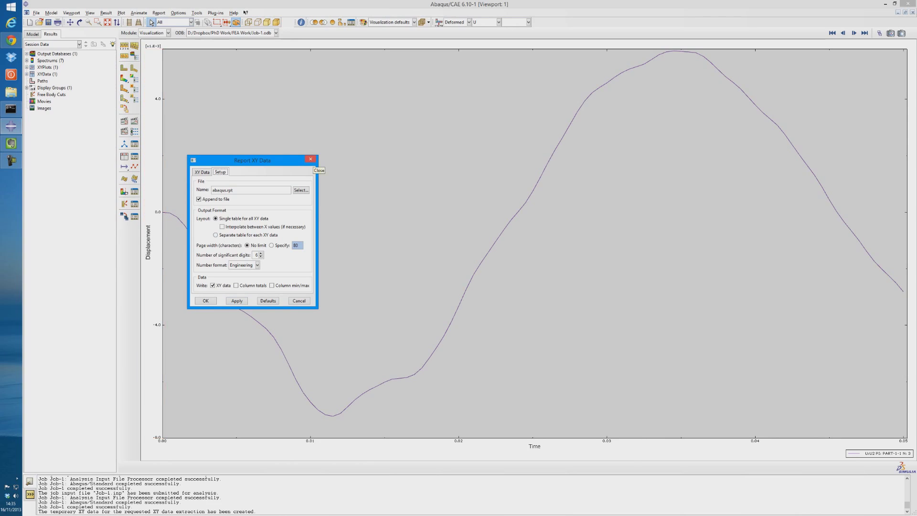
{"action": "left_click", "coordinate": [311, 159]}
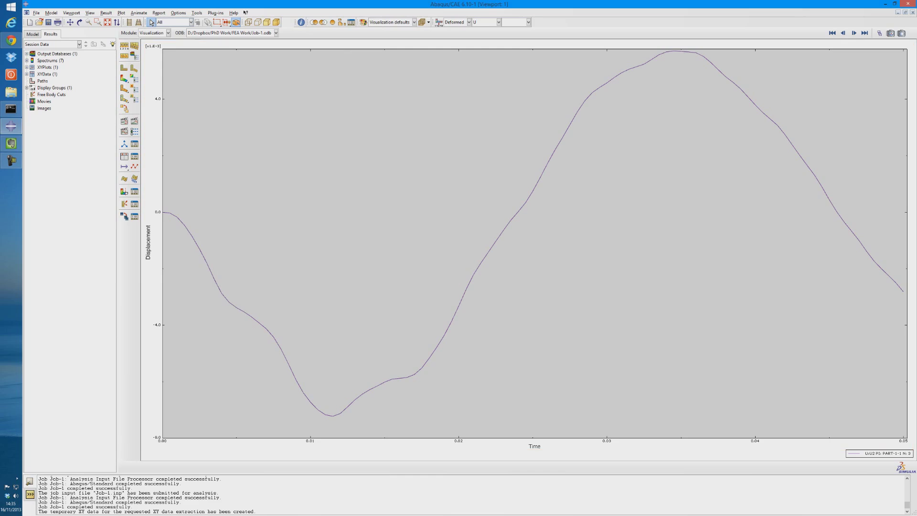
{"action": "key", "text": "alt+Tab"}
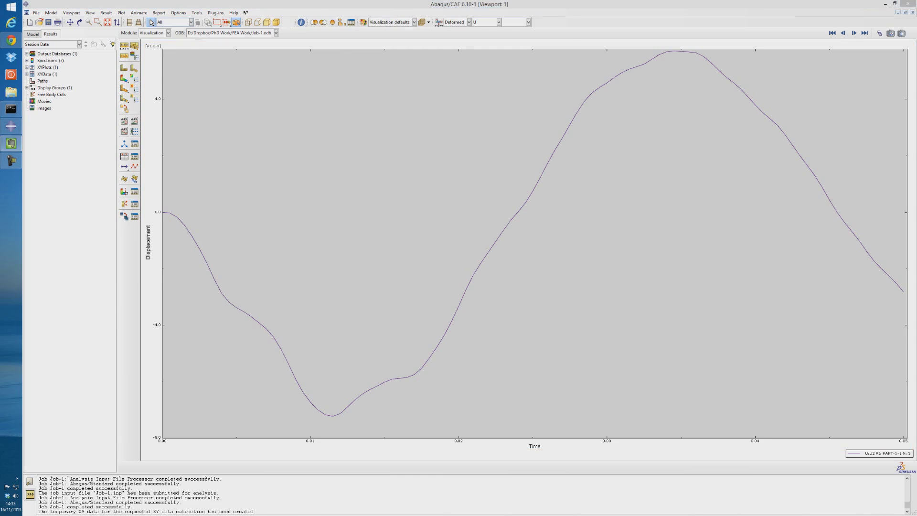
Return to the model and create a linear perturbation step of type Steady-state dynamics, Modal after Step-2.
{"action": "left_click", "coordinate": [152, 22]}
{"action": "left_click", "coordinate": [153, 33]}
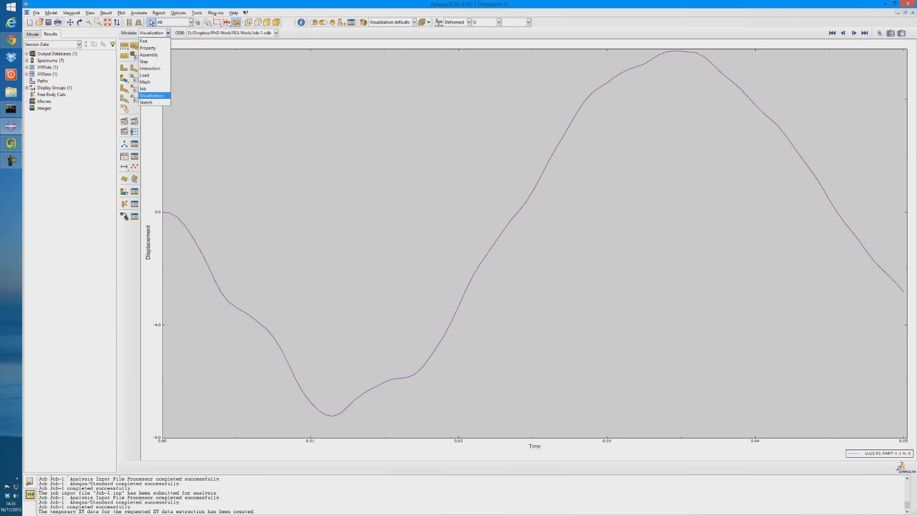
{"action": "left_click", "coordinate": [151, 41]}
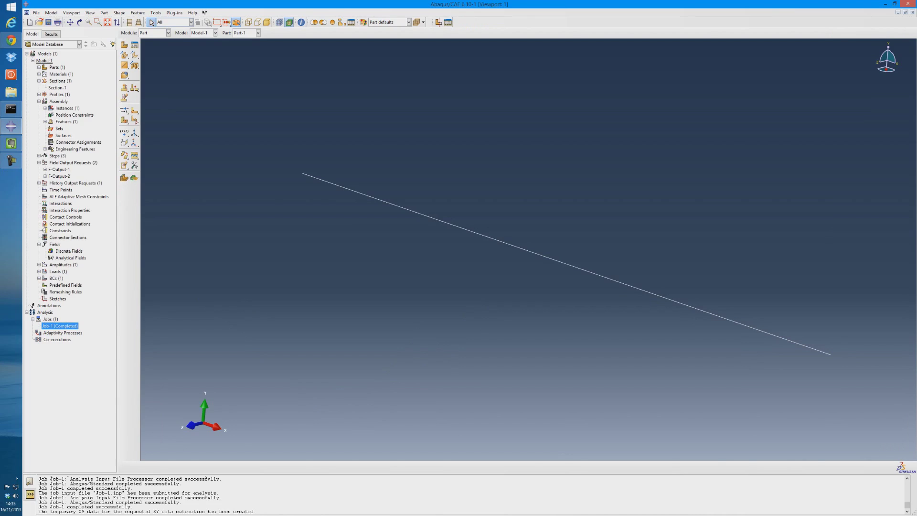
{"action": "double_click", "coordinate": [57, 156]}
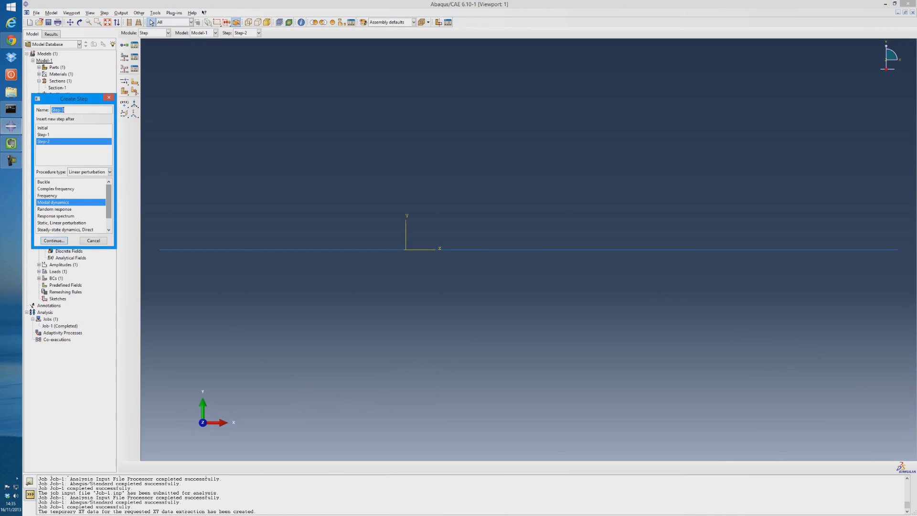
{"action": "left_click_drag", "start_coordinate": [109, 202], "coordinate": [109, 211]}
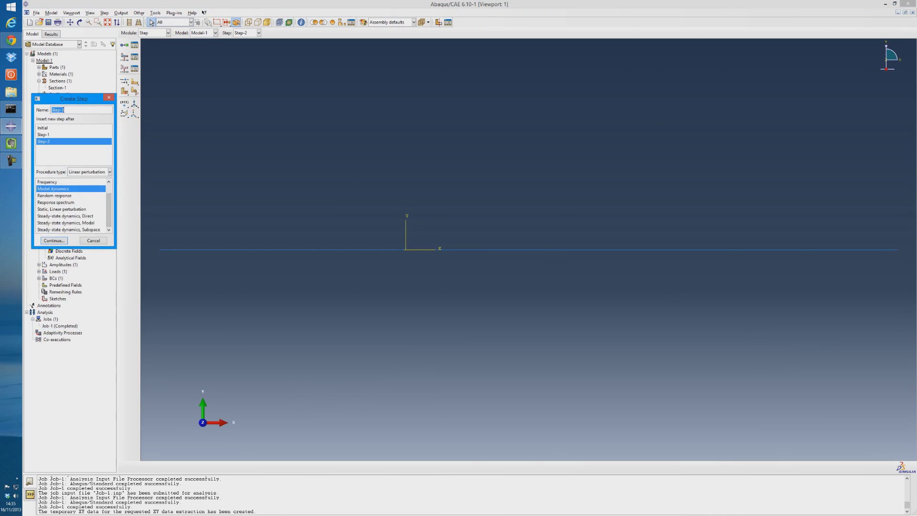
{"action": "left_click", "coordinate": [66, 223]}
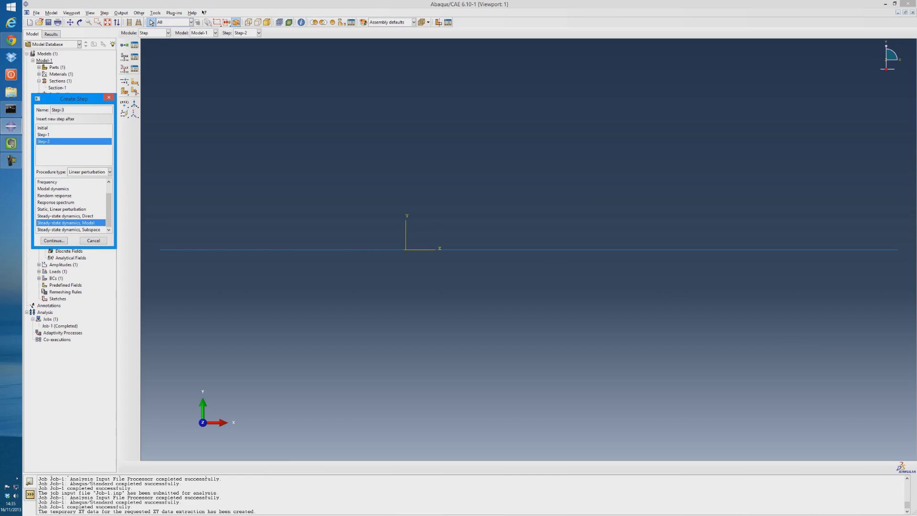
{"action": "left_click", "coordinate": [54, 240]}
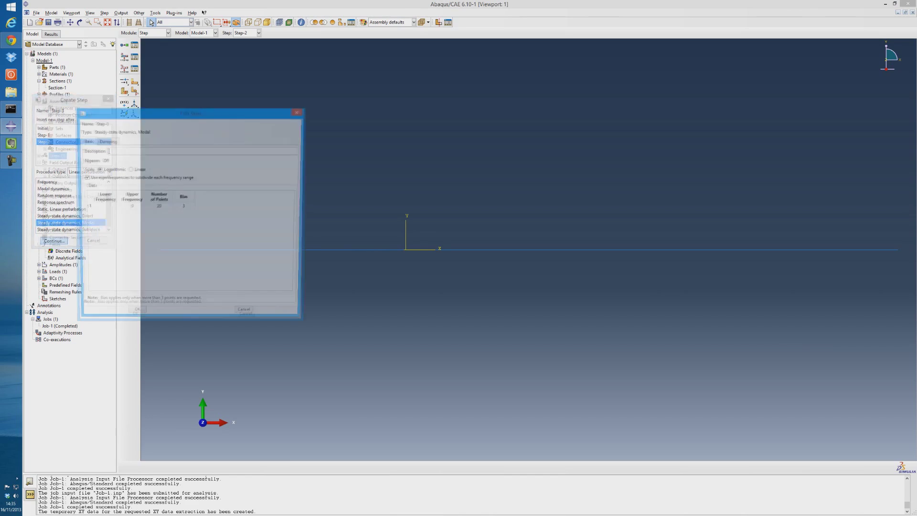
Define the Step-3 frequency range with an upper limit of 200 and enter direct modal damping data over a range of modes.
{"action": "left_click", "coordinate": [90, 207]}
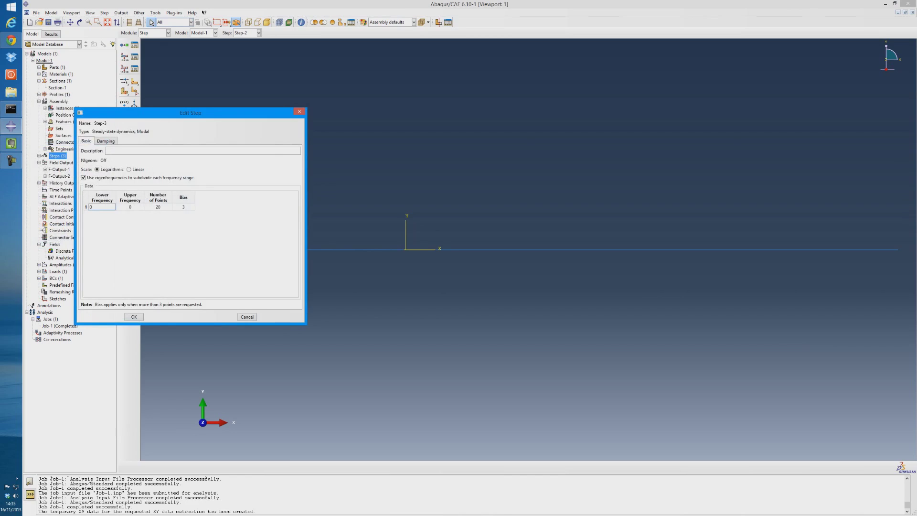
{"action": "left_click", "coordinate": [119, 207]}
{"action": "left_click", "coordinate": [105, 141]}
{"action": "left_click", "coordinate": [128, 162]}
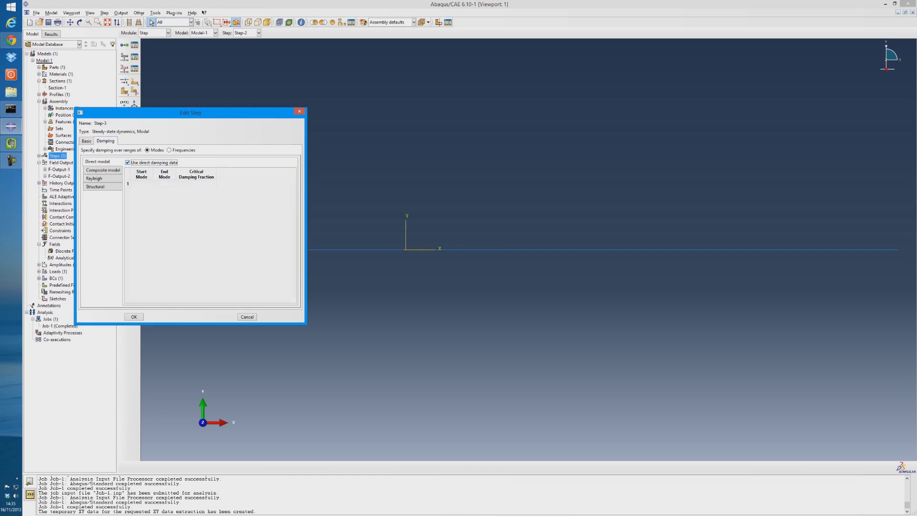
{"action": "left_click", "coordinate": [131, 184]}
{"action": "key", "text": "Tab"}
{"action": "key", "text": "Tab"}
{"action": "left_click", "coordinate": [134, 317]}
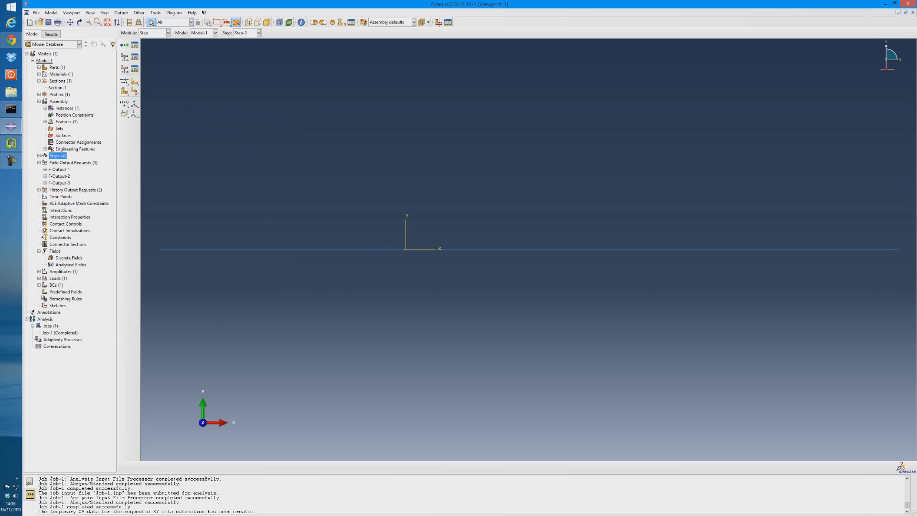
Create a concentrated force in Step-3 at the beam's free tip with CF2 set to -10.
{"action": "double_click", "coordinate": [58, 279]}
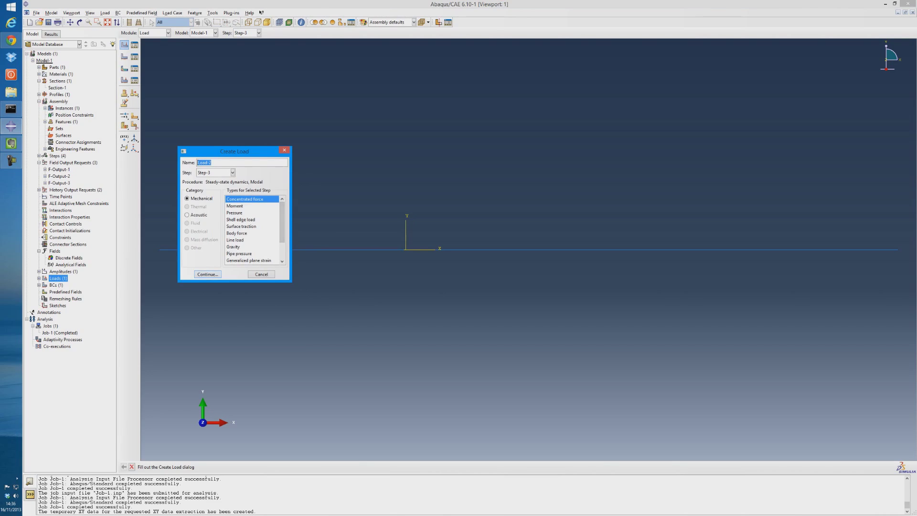
{"action": "key", "text": "Return"}
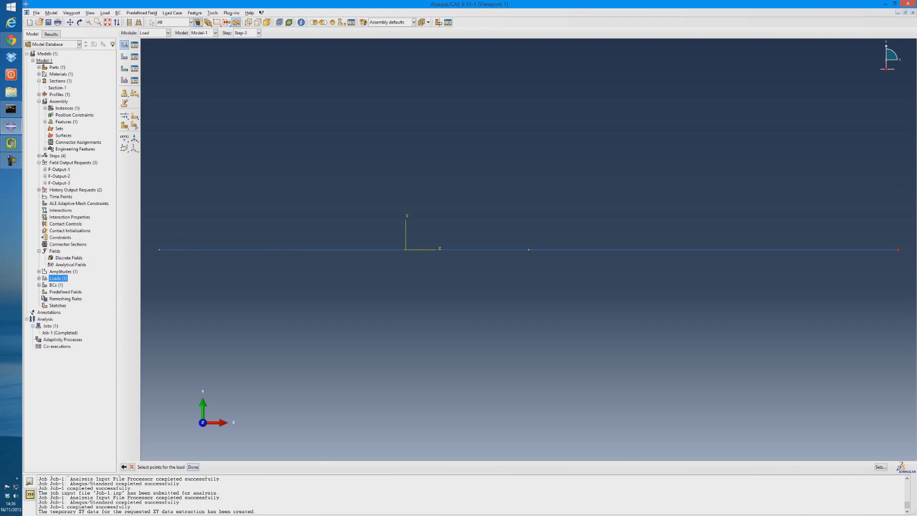
{"action": "key", "text": "Return"}
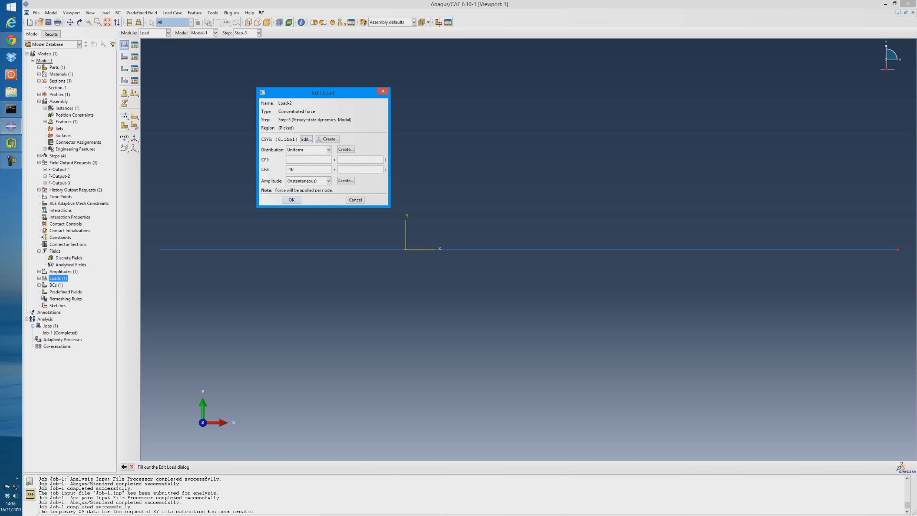
{"action": "left_click", "coordinate": [291, 200]}
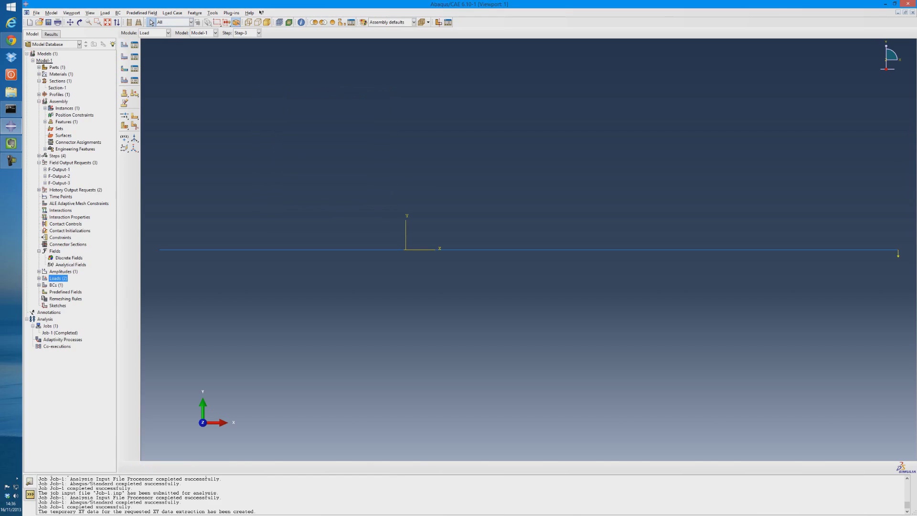
Submit Job-1 again, overwriting its existing files, and monitor the run through completion before dismissing the monitor.
{"action": "right_click", "coordinate": [60, 332]}
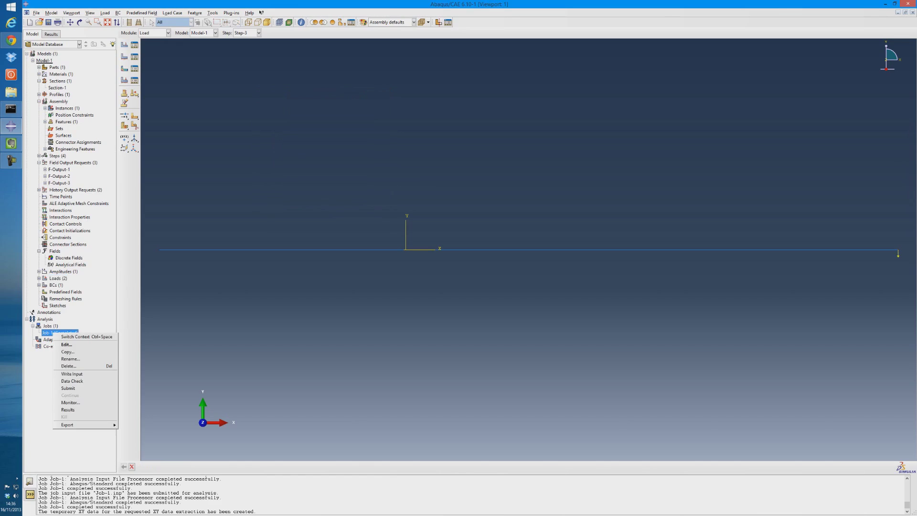
{"action": "left_click", "coordinate": [67, 389]}
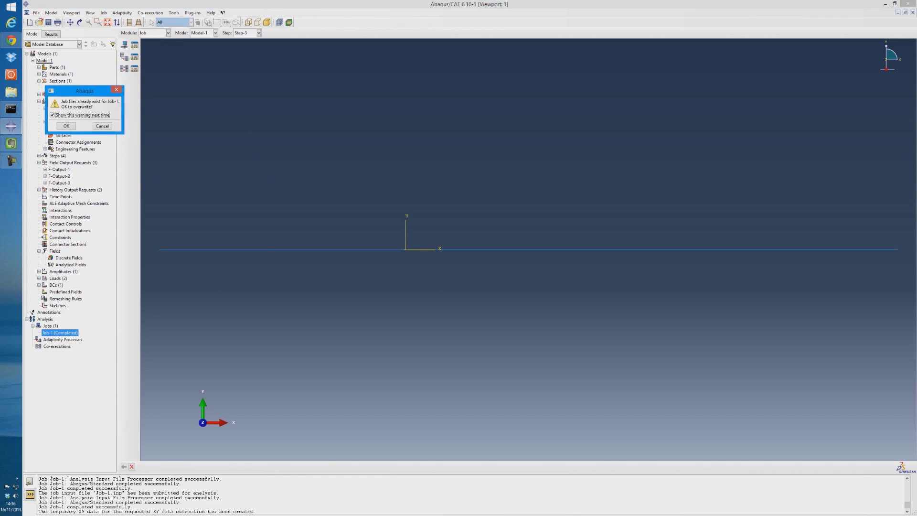
{"action": "left_click", "coordinate": [66, 125]}
{"action": "right_click", "coordinate": [59, 332]}
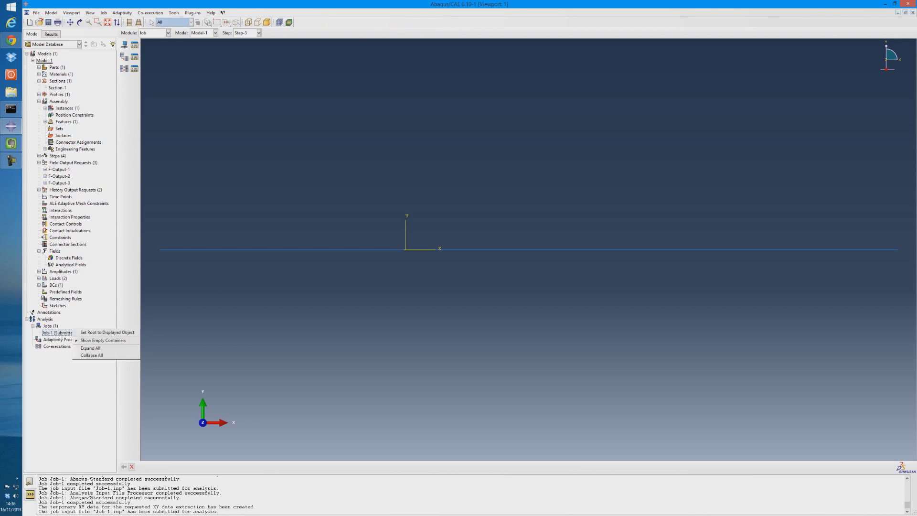
{"action": "left_click", "coordinate": [86, 400]}
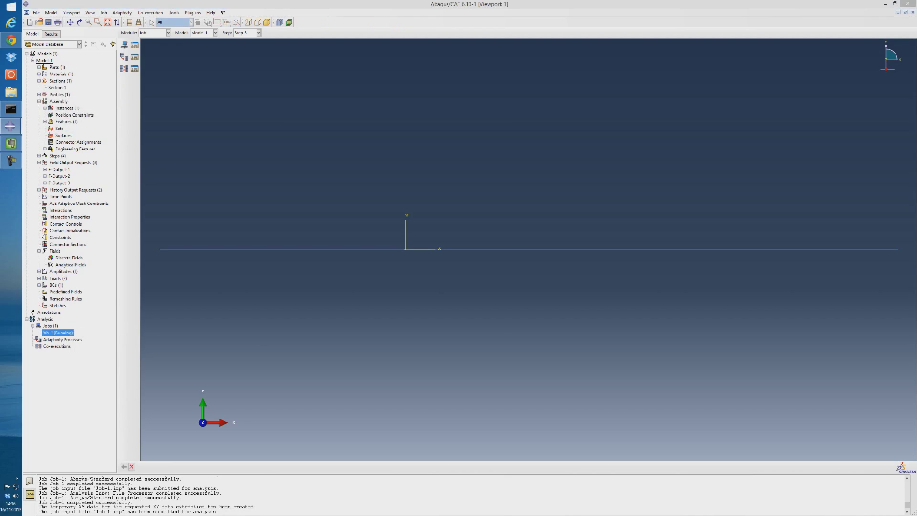
{"action": "left_click_drag", "start_coordinate": [398, 129], "coordinate": [324, 60]}
{"action": "left_click_drag", "start_coordinate": [436, 343], "coordinate": [635, 425]}
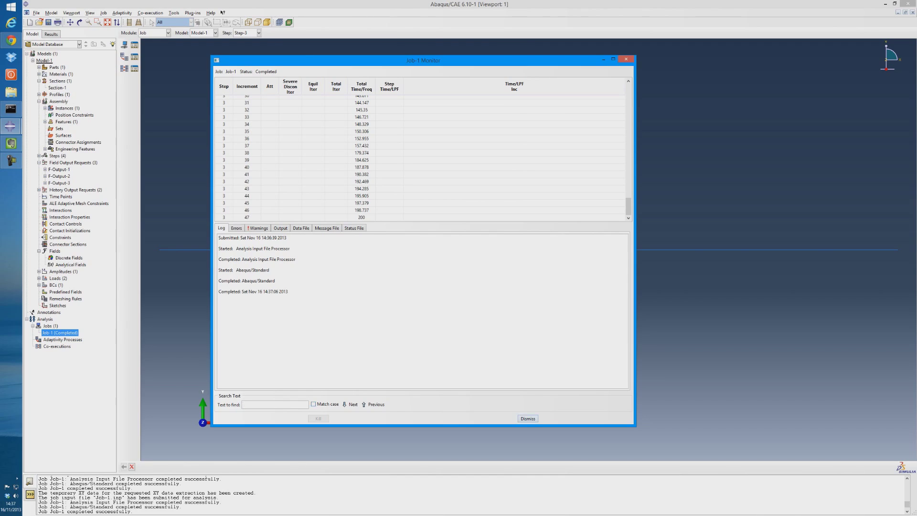
{"action": "left_click", "coordinate": [528, 418]}
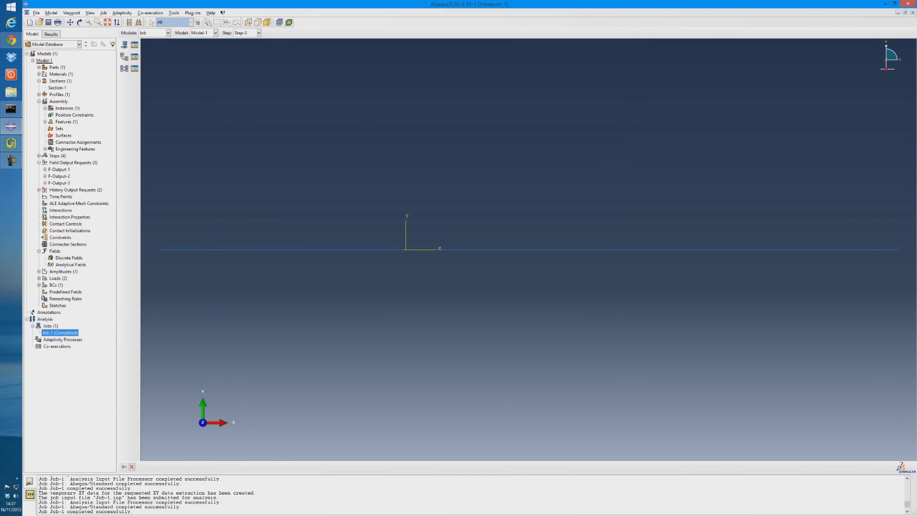
Open the Job-1 results and start XY data from ODB field output at unique nodal positions, keeping U2 spatial displacement as the variable.
{"action": "right_click", "coordinate": [77, 332]}
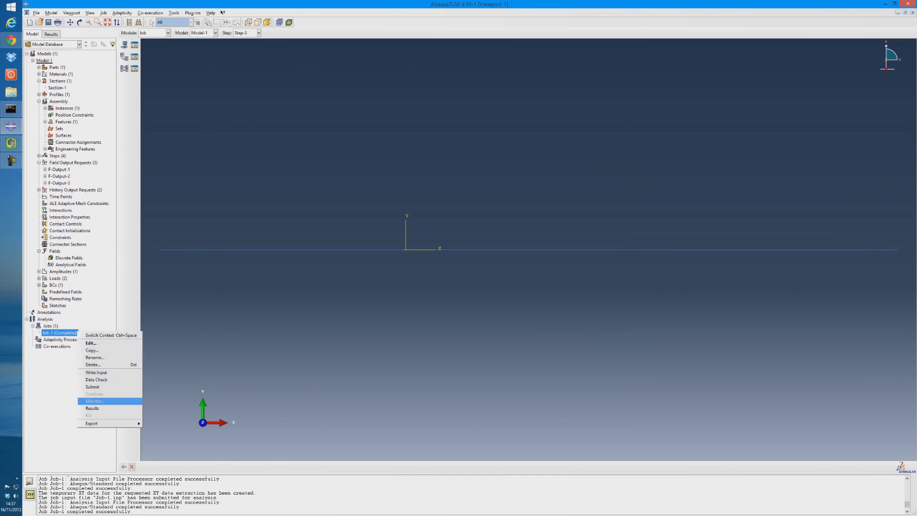
{"action": "left_click", "coordinate": [92, 408]}
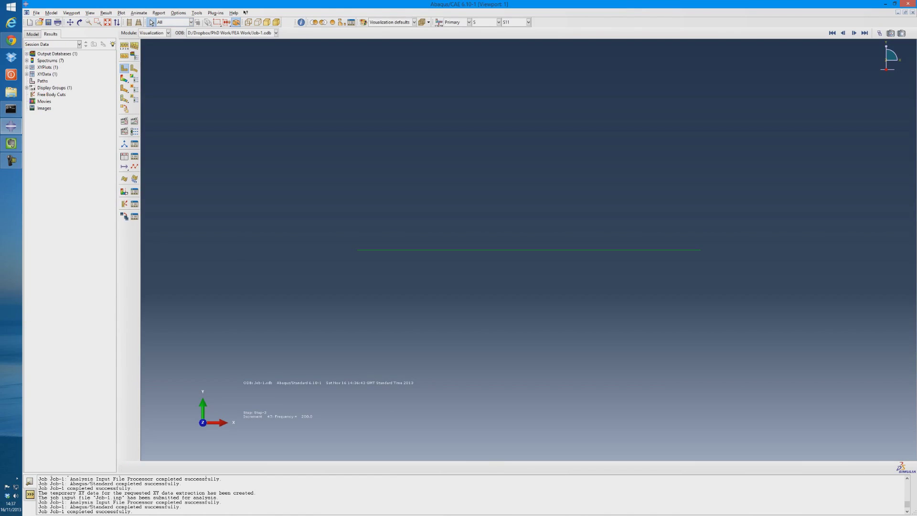
{"action": "left_click", "coordinate": [197, 13]}
{"action": "mouse_move", "coordinate": [208, 49]}
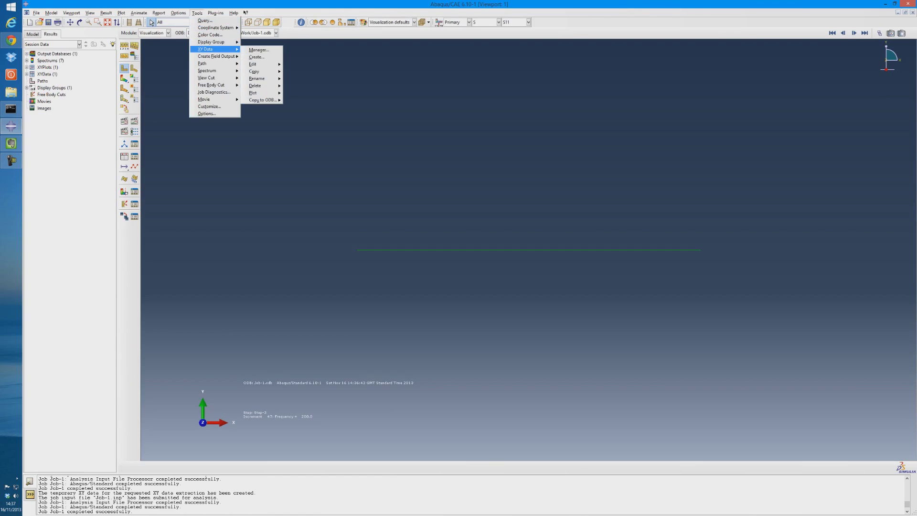
{"action": "left_click", "coordinate": [257, 57]}
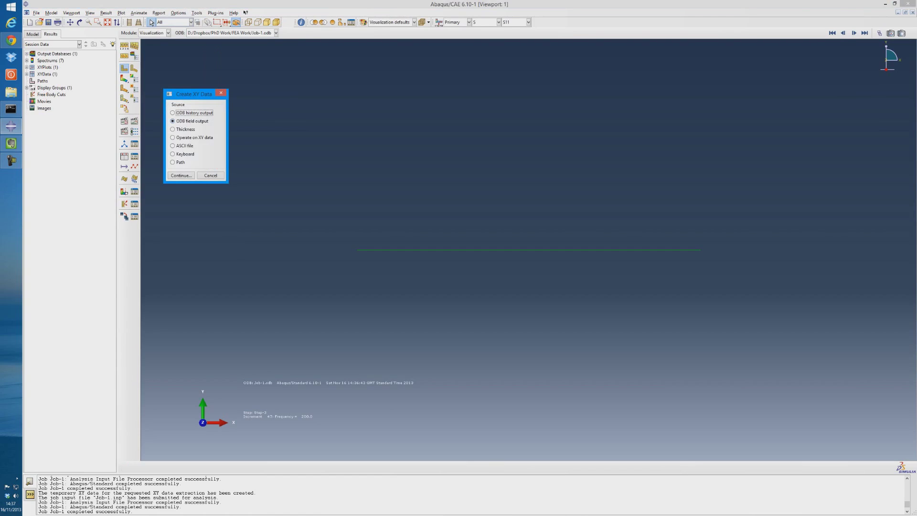
{"action": "left_click", "coordinate": [181, 175]}
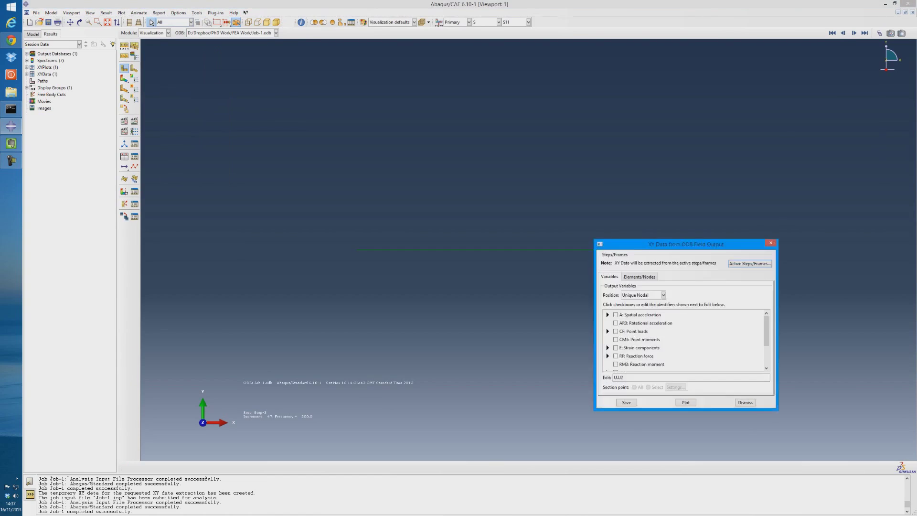
{"action": "left_click_drag", "start_coordinate": [767, 330], "coordinate": [766, 351]}
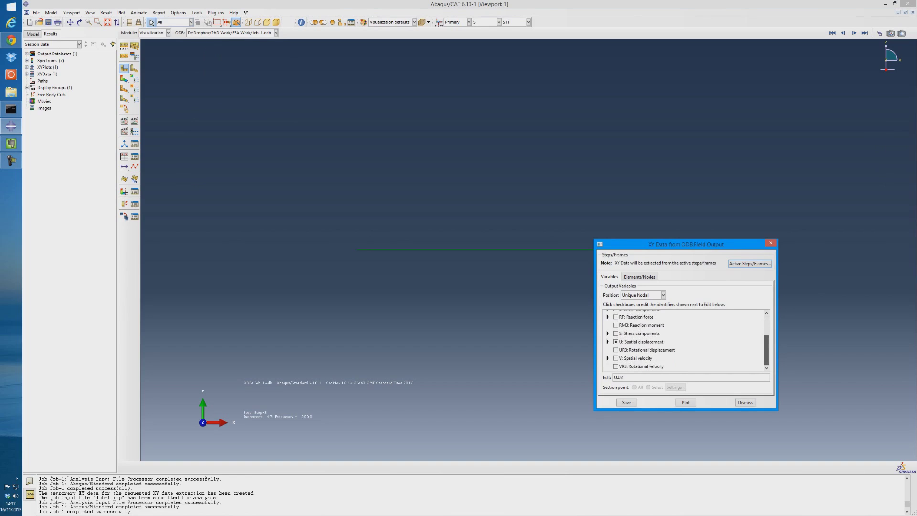
{"action": "left_click", "coordinate": [608, 342]}
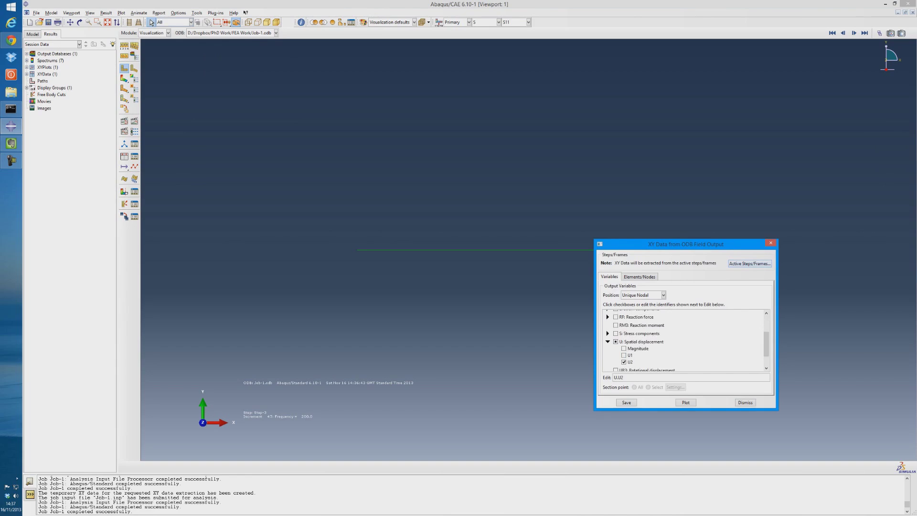
Pick the node at the beam's free tip in the viewport for the XY data extraction.
{"action": "left_click", "coordinate": [639, 277]}
{"action": "left_click_drag", "start_coordinate": [665, 245], "coordinate": [378, 184]}
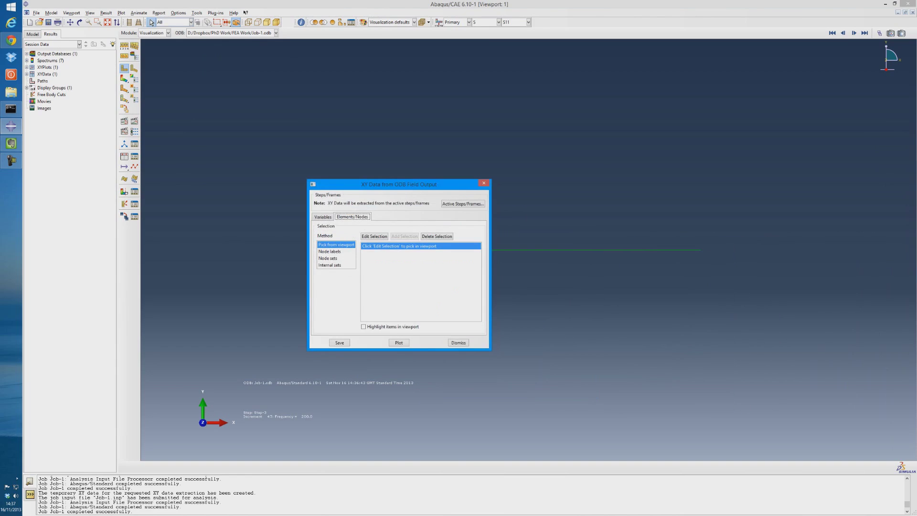
{"action": "left_click", "coordinate": [374, 237]}
{"action": "left_click", "coordinate": [374, 236]}
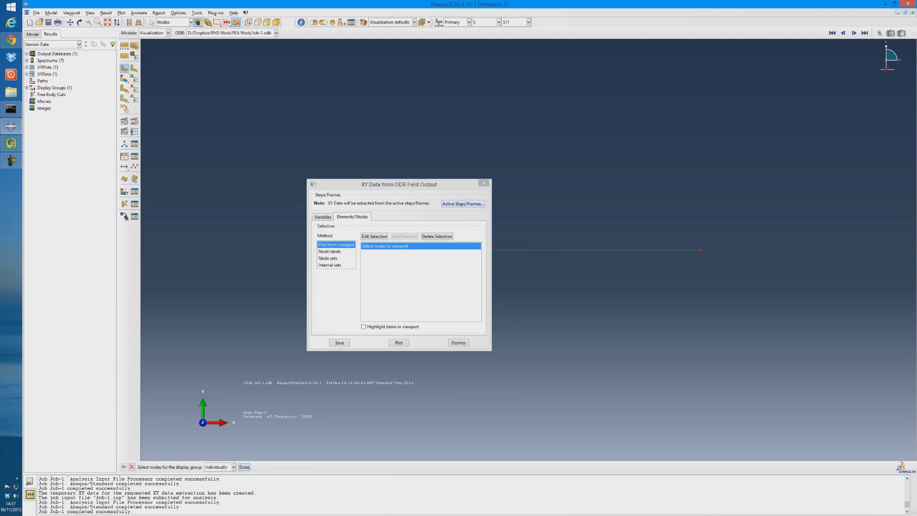
Deactivate Step-1 and Step-2 in the active steps/frames, and plot the tip node's U2 displacement against frequency for Step-3.
{"action": "left_click", "coordinate": [463, 204]}
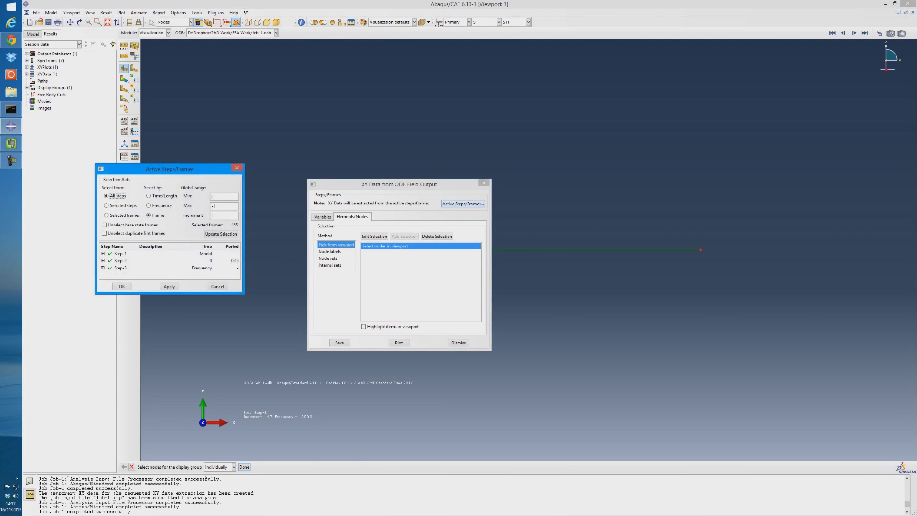
{"action": "left_click_drag", "start_coordinate": [170, 169], "coordinate": [271, 124]}
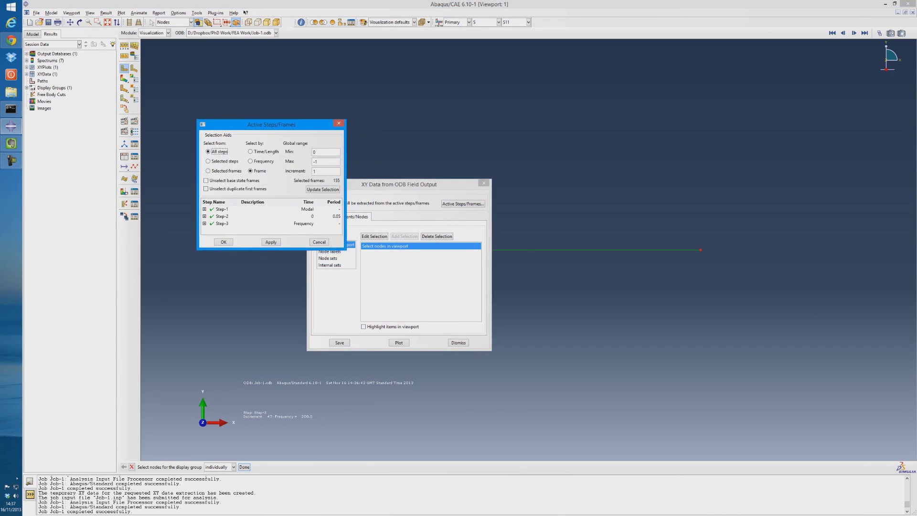
{"action": "left_click", "coordinate": [211, 216]}
{"action": "left_click", "coordinate": [211, 209]}
{"action": "left_click", "coordinate": [271, 242]}
{"action": "left_click", "coordinate": [223, 242]}
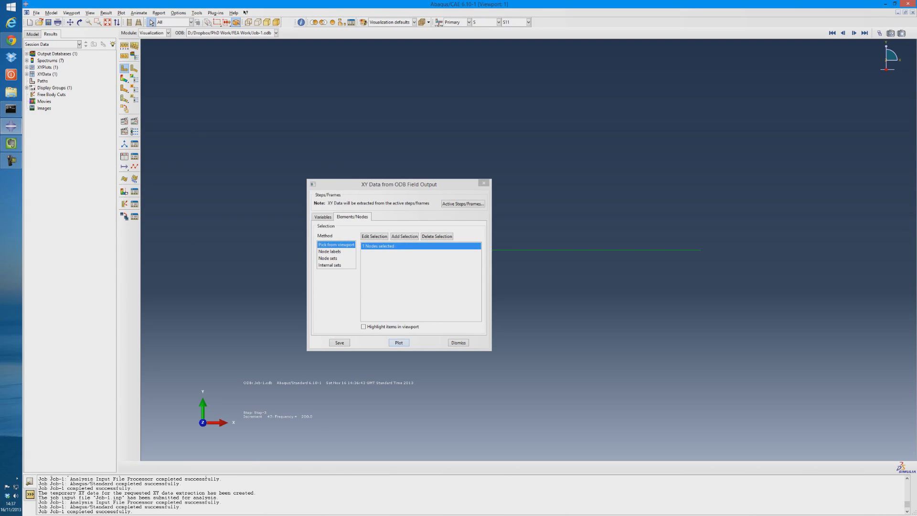
{"action": "left_click", "coordinate": [398, 343]}
{"action": "left_click_drag", "start_coordinate": [399, 184], "coordinate": [714, 70]}
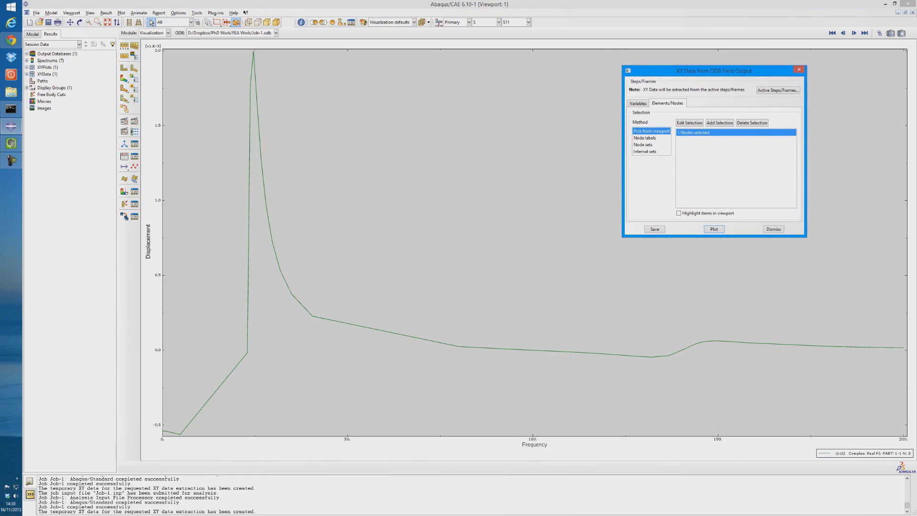